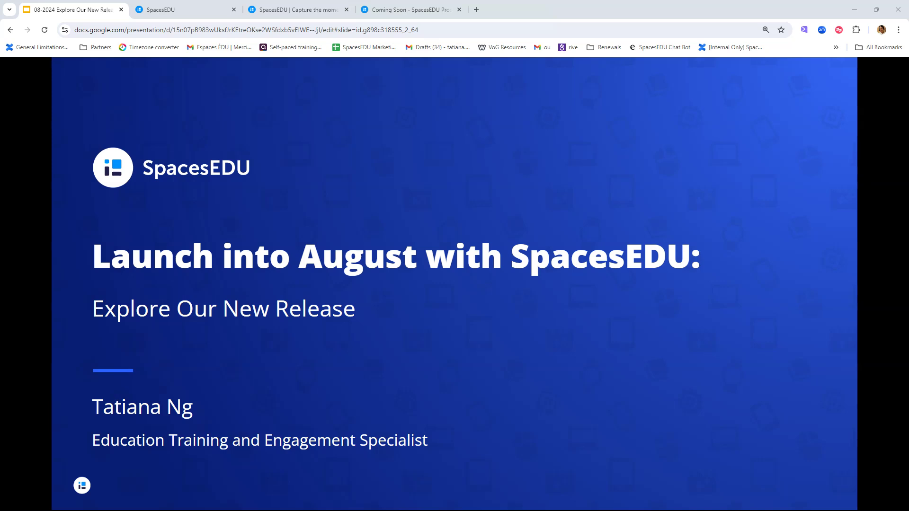
- Advance from the title slide to the Agenda slide
key("Right")
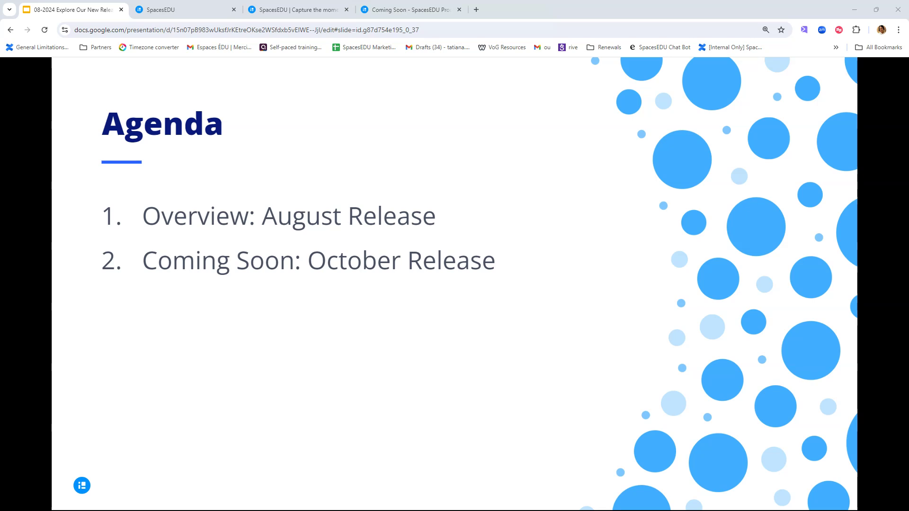
- Advance to the Clever SSO slide showing Clever sign-in options
key("Right")
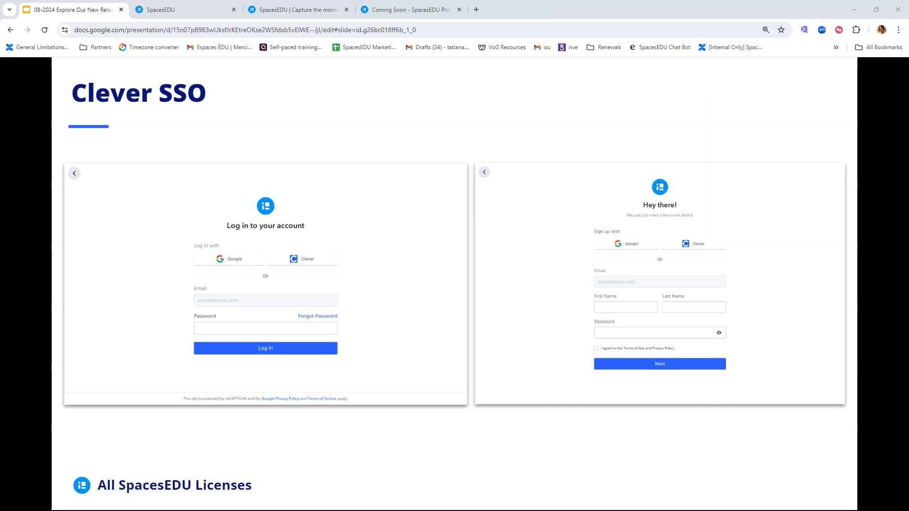
- Advance through the Navigation and User Interface Updates slide to the Spaces layout slide
key("Right")
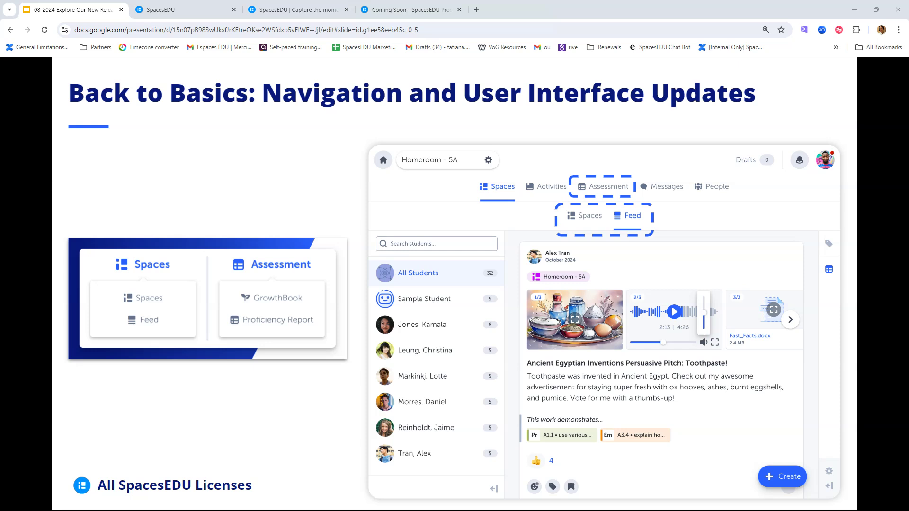
key("Right")
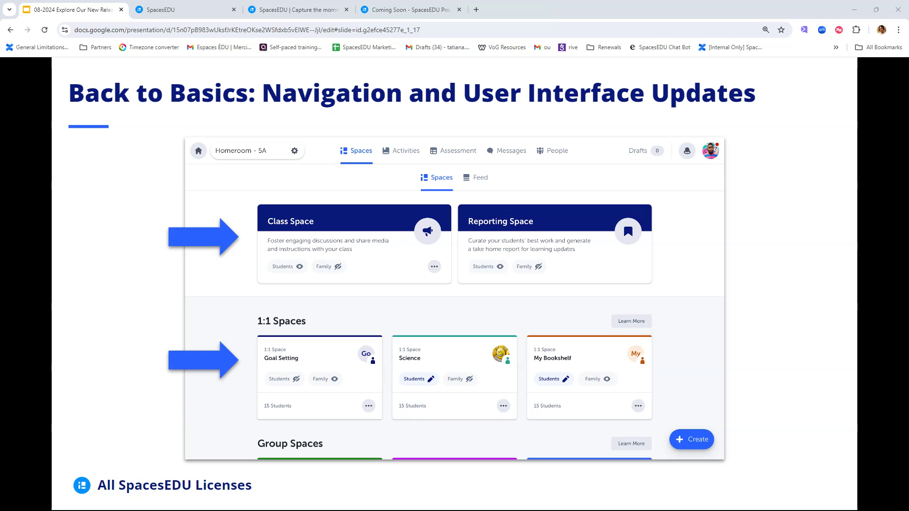
- Advance to the Pinned Tags slide about renaming Curriculum Goals
key("Right")
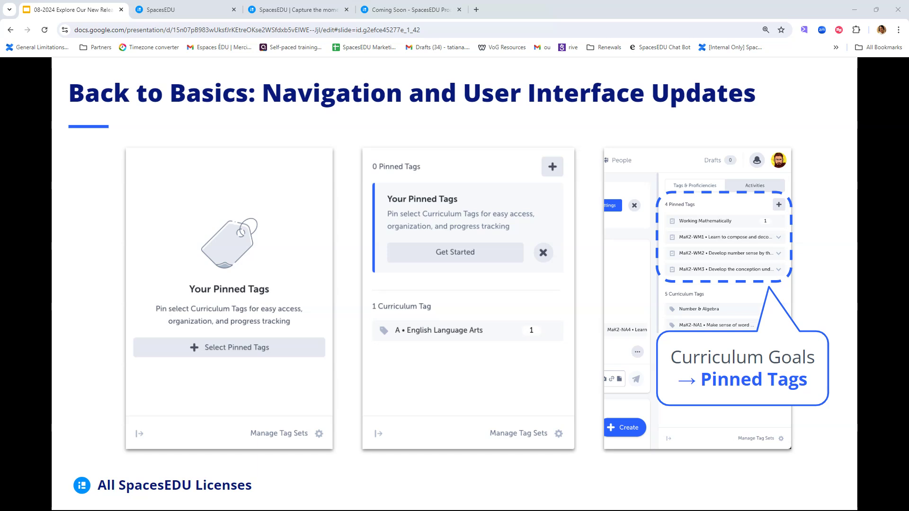
- Advance through the Posting Updates slide to the GrowthBook proficiency gradebook slide
key("Right")
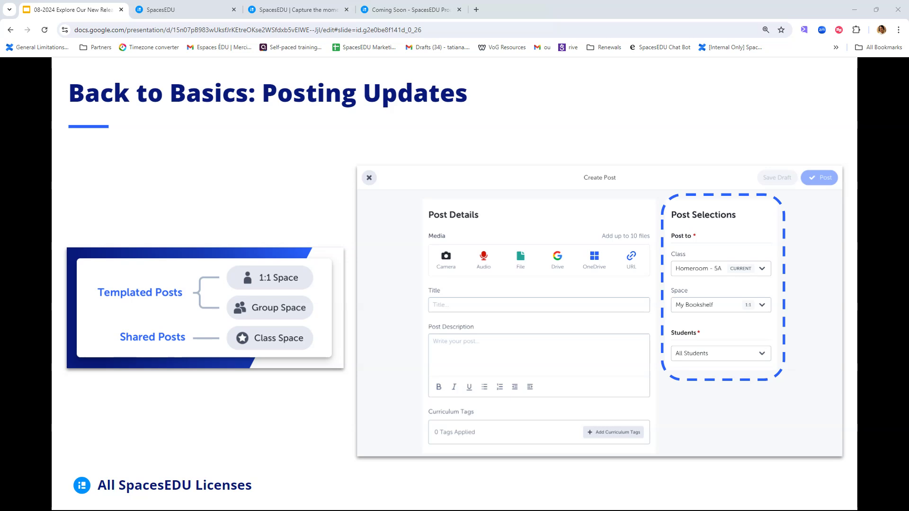
key("Right")
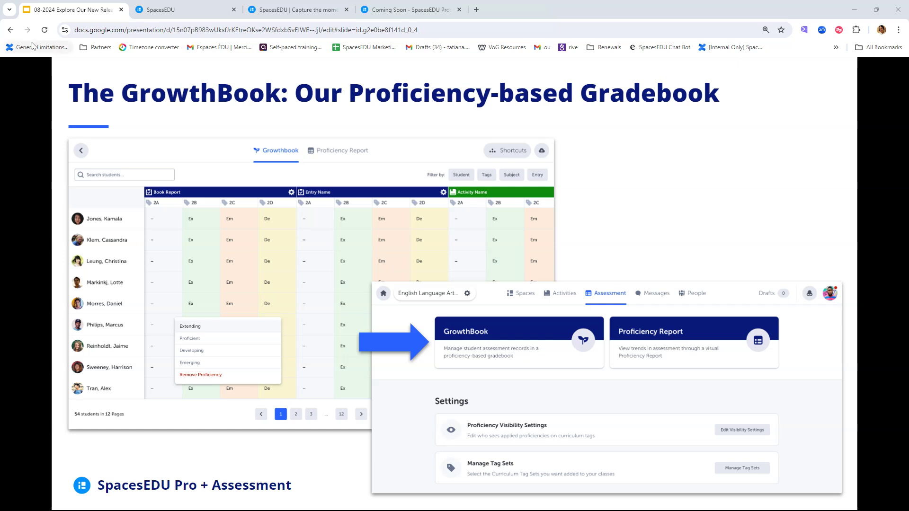
- Switch from the presentation to the live SpacesEDU classroom's Spaces page
left_click(158, 13)
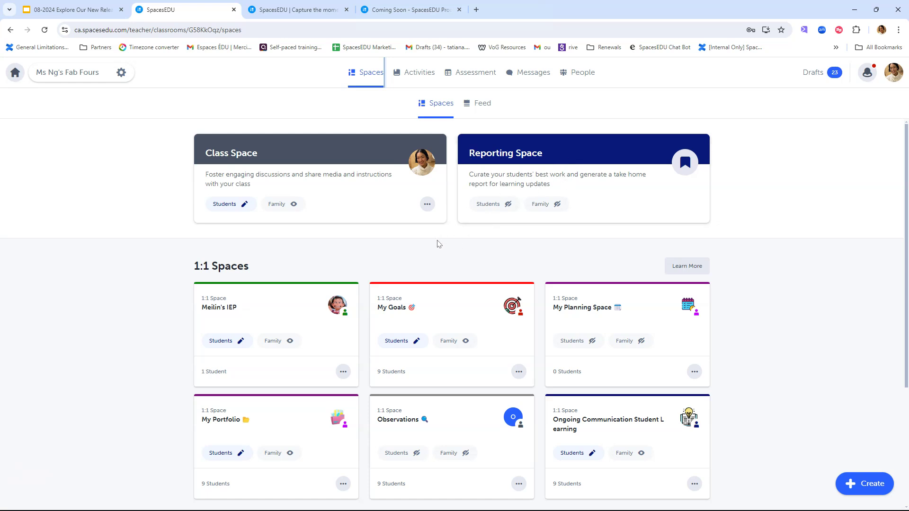
left_click(427, 204)
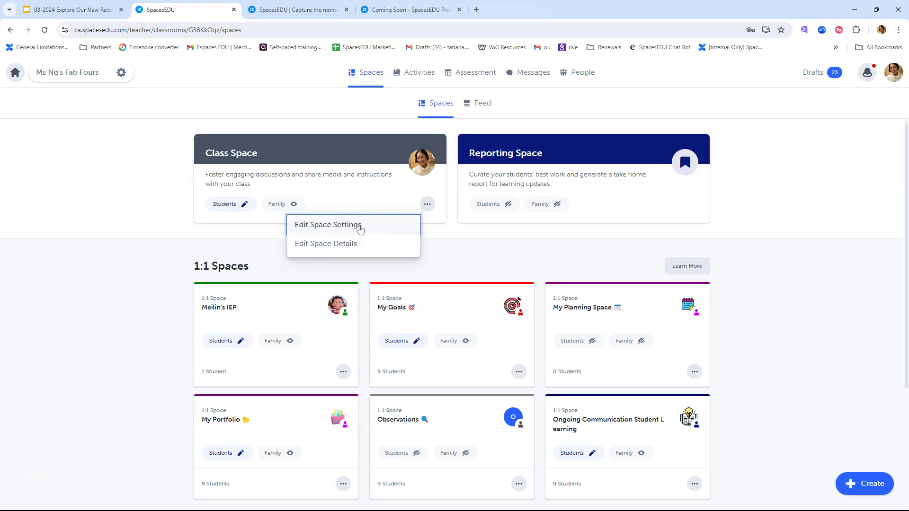
left_click(164, 339)
left_click(343, 372)
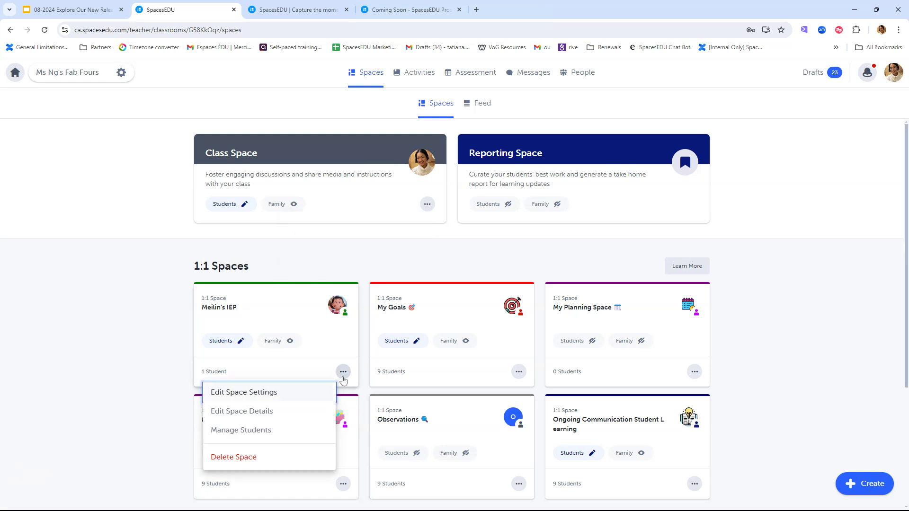
left_click(152, 386)
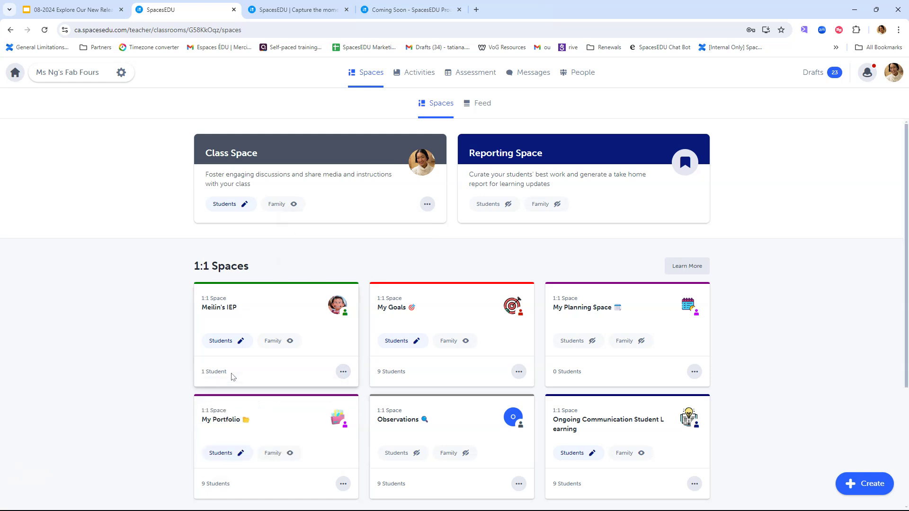
scroll(344, 373, "down", 2)
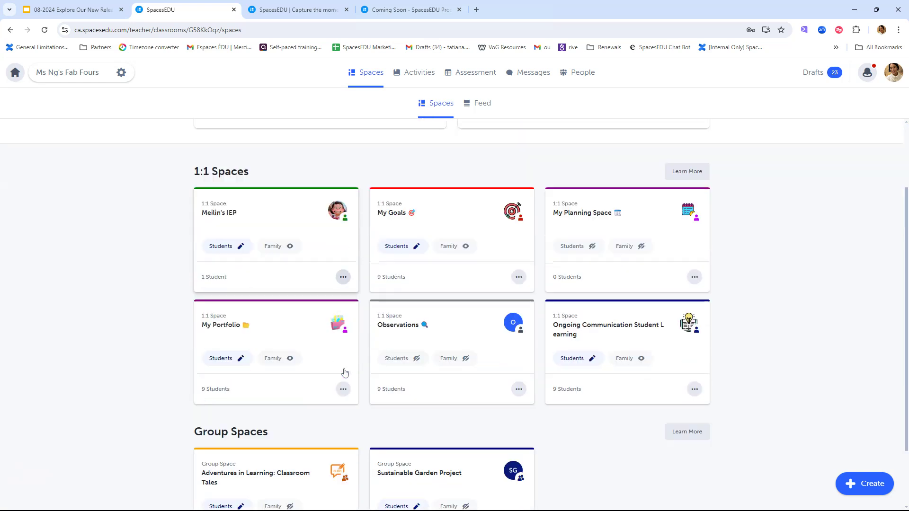
scroll(681, 443, "down", 2)
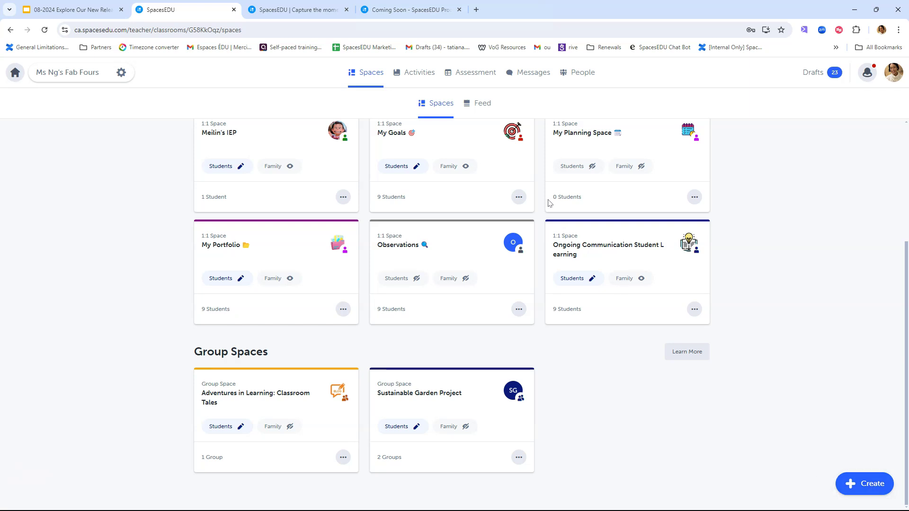
scroll(548, 199, "up", 1)
scroll(547, 200, "up", 3)
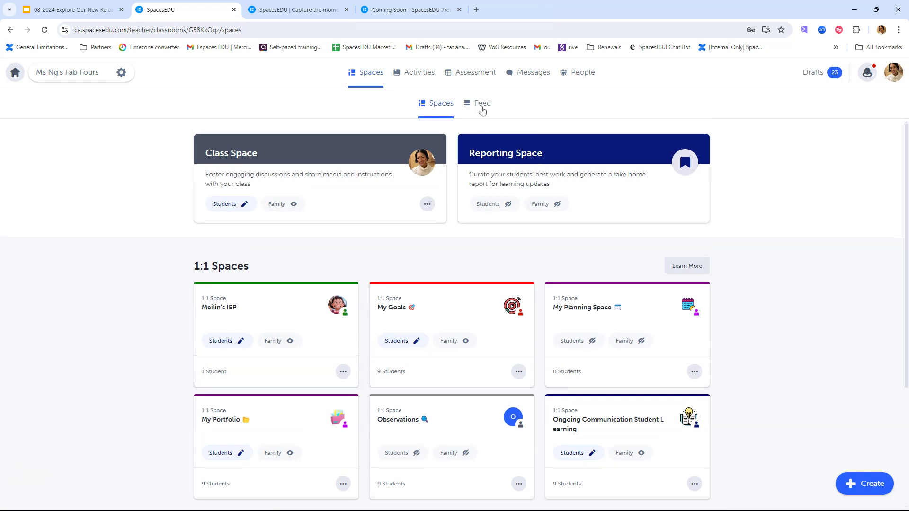
- Open the class feed, try a student filter, then filter posts by the 3 • Term 1 tag
left_click(482, 109)
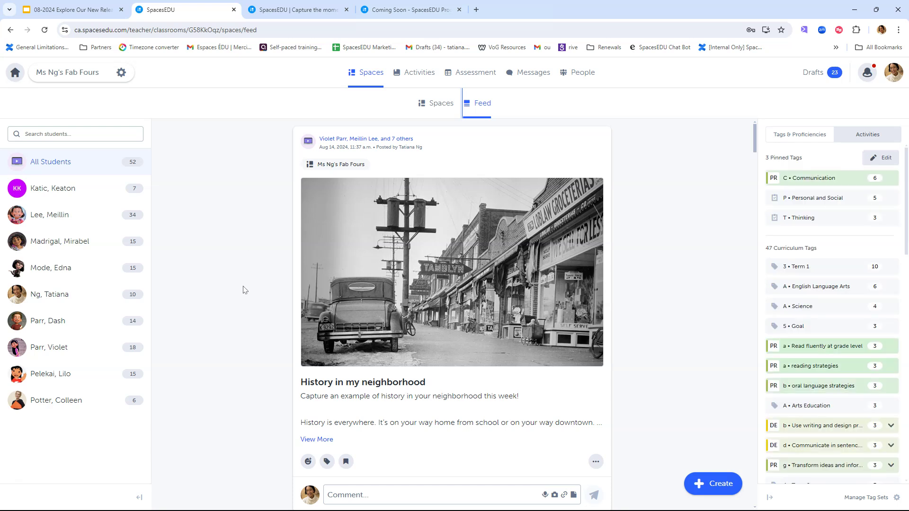
scroll(244, 290, "down", 10)
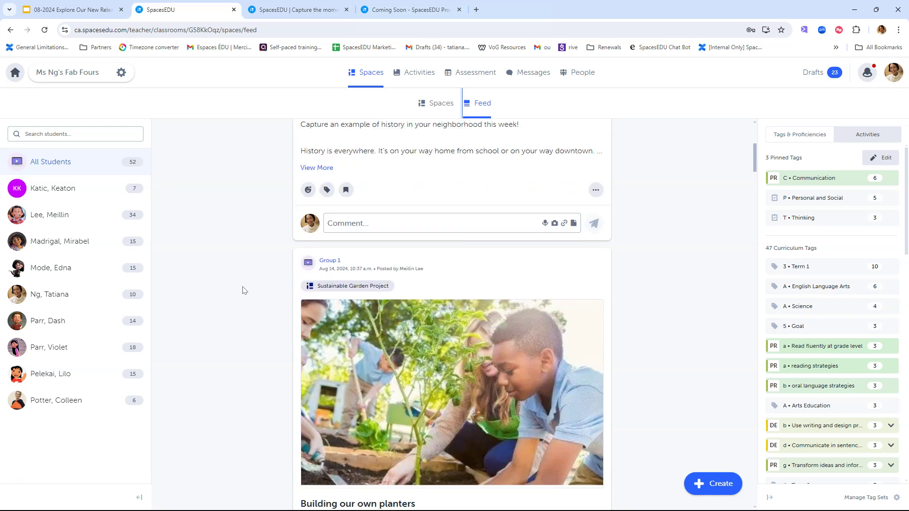
scroll(244, 290, "down", 15)
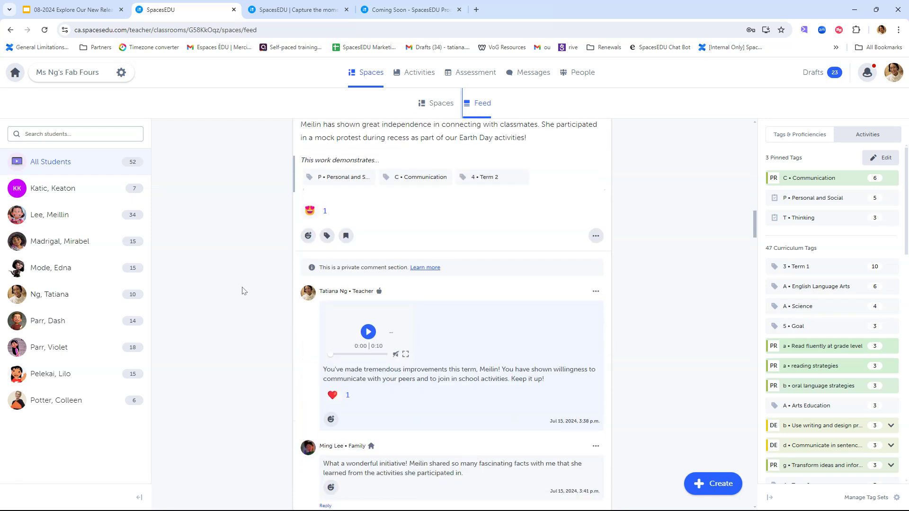
left_click(83, 269)
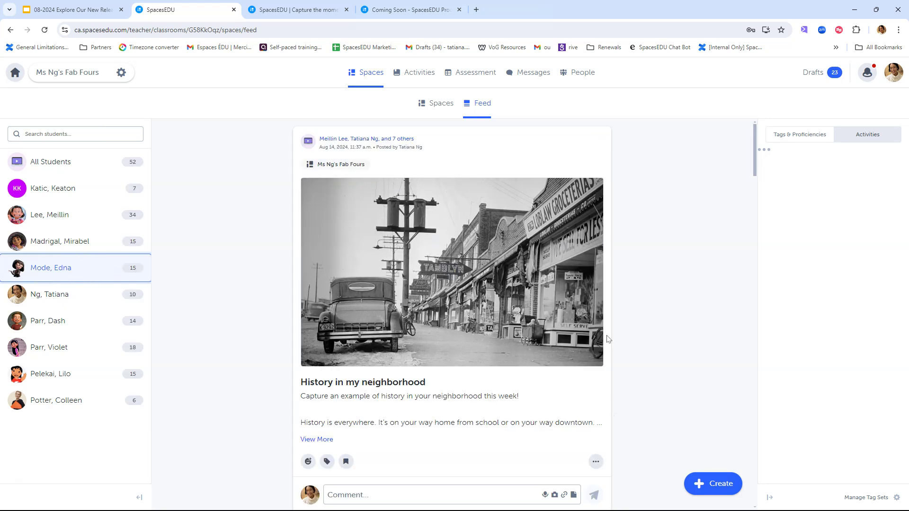
scroll(607, 339, "down", 10)
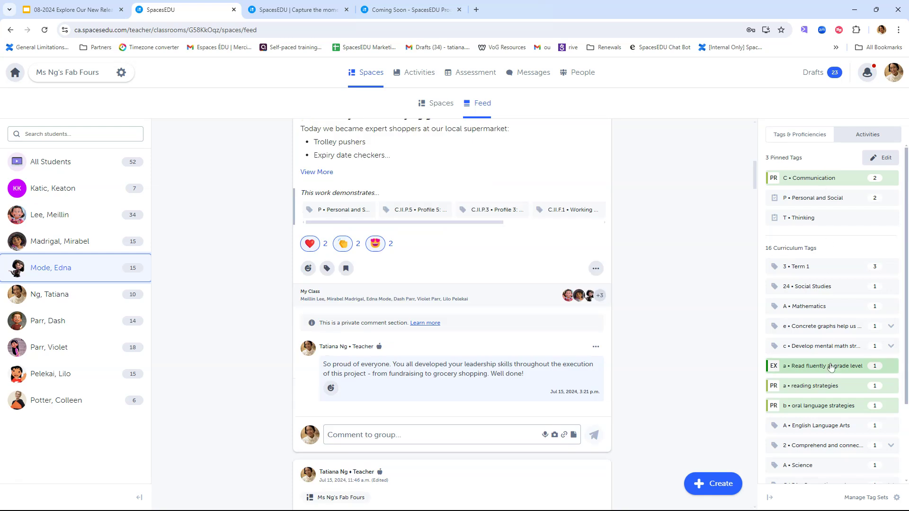
left_click(843, 264)
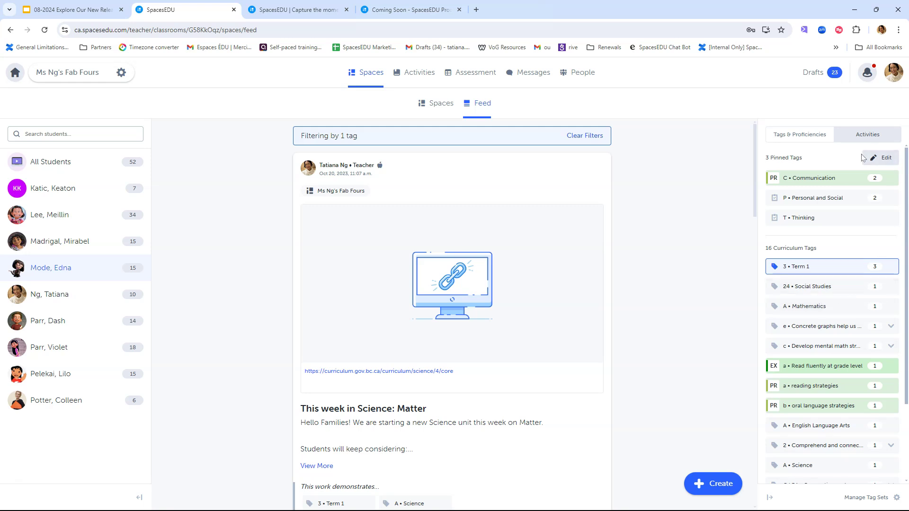
- Toggle the Personal and Social and Communication pinned tags, then close the pinned tags editor
left_click(890, 163)
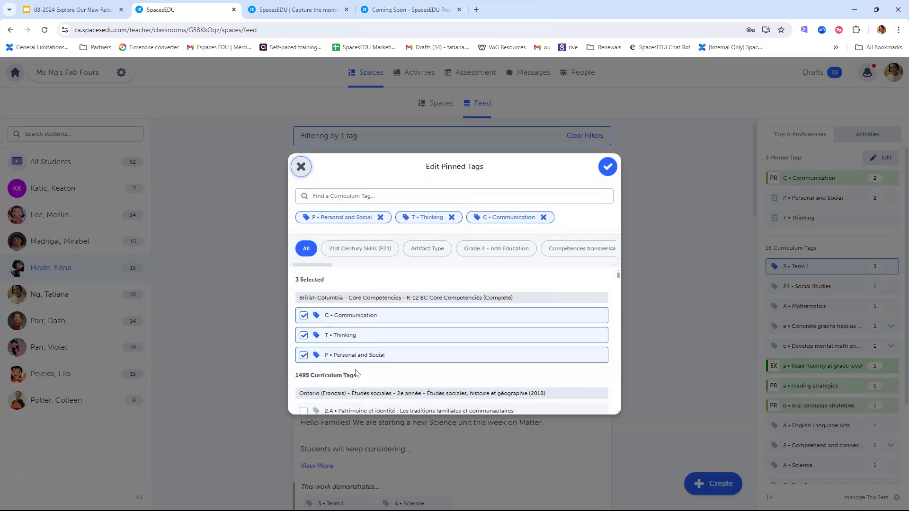
left_click(409, 357)
left_click(320, 315)
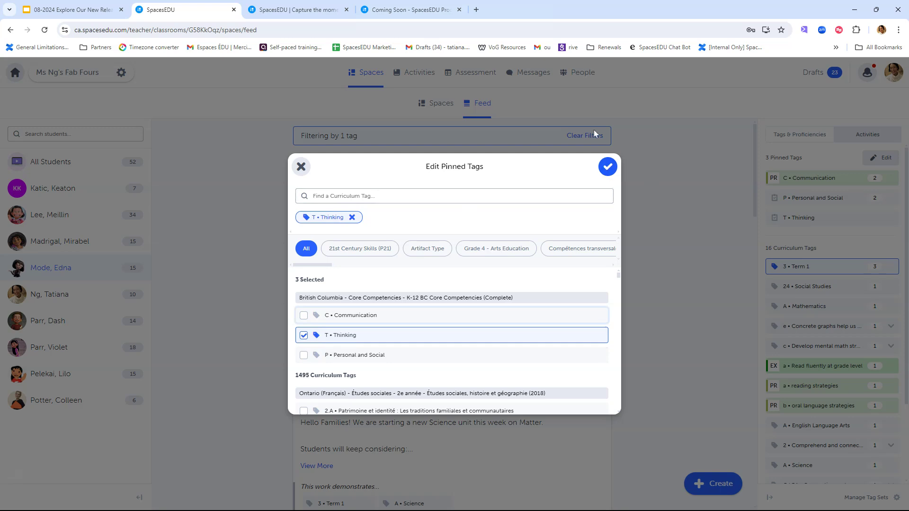
left_click(301, 167)
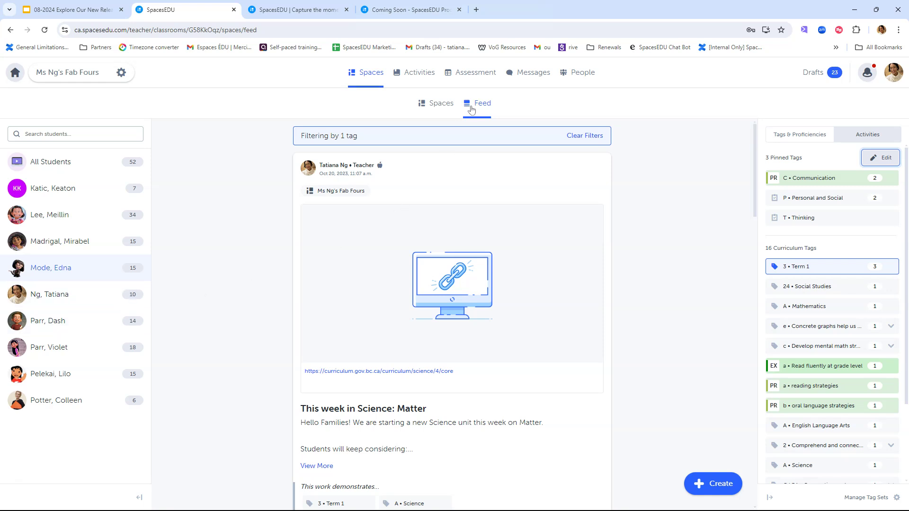
- Go to the class's Assessment page with GrowthBook and Proficiency Report options
left_click(470, 75)
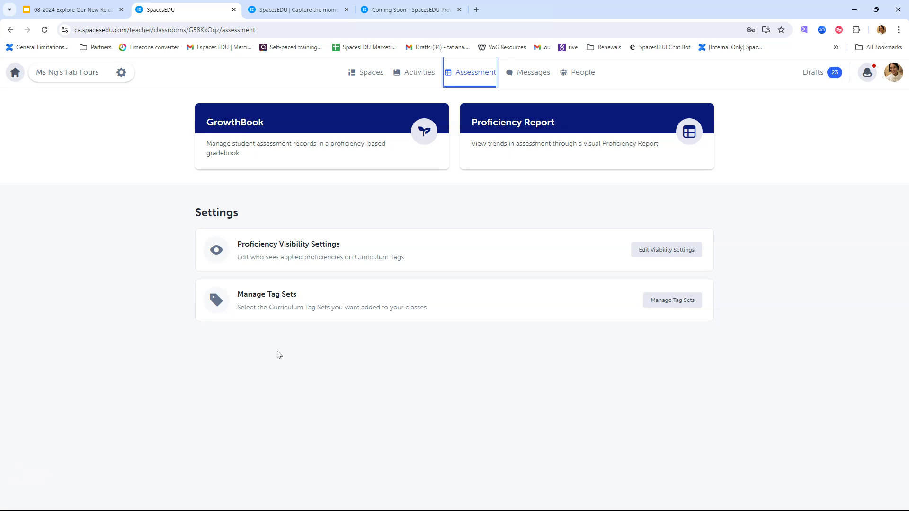
- Open the GrowthBook showing scores for Novel Study Presentation and Reading (practice)
left_click(251, 139)
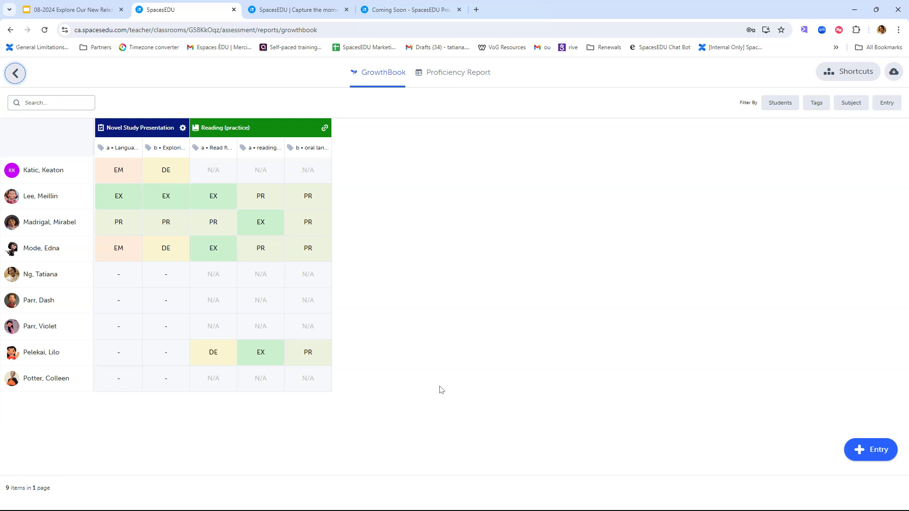
- Start a new GrowthBook entry titled 'Novel Study Presentation 2'
left_click(876, 455)
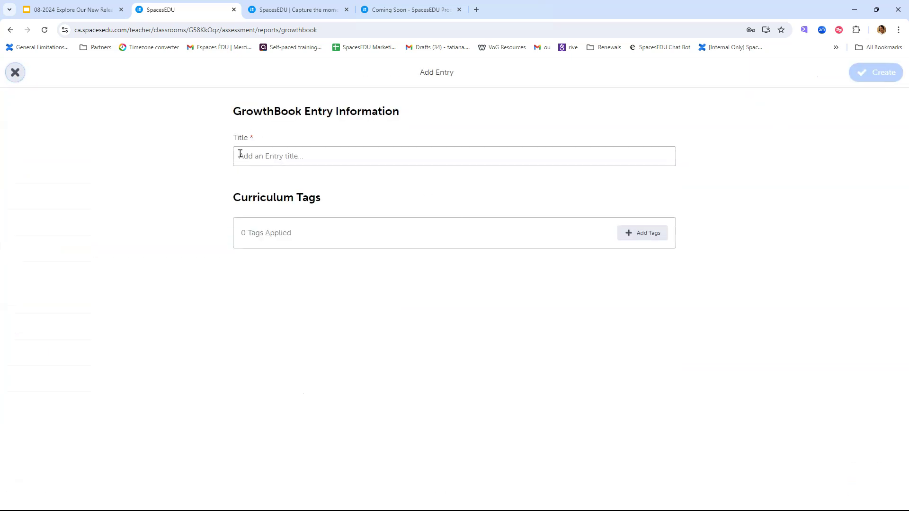
left_click(286, 159)
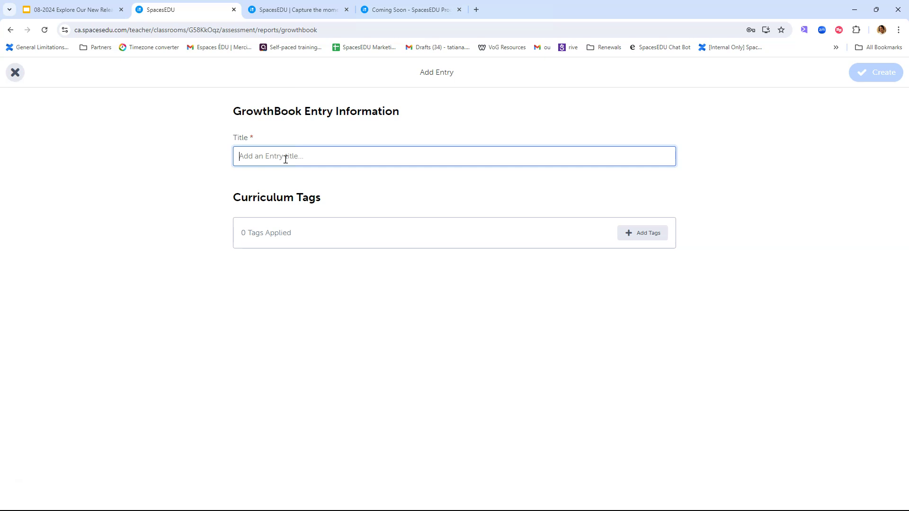
type("Novel Study")
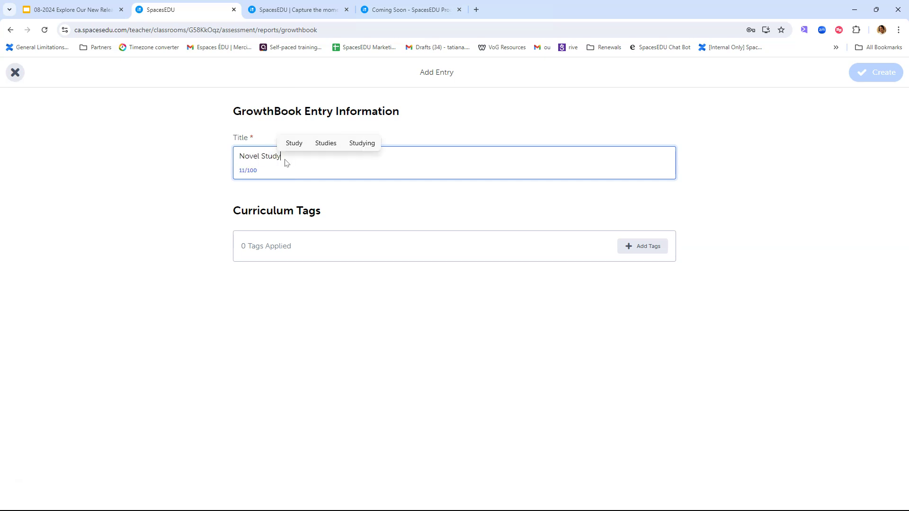
type(" Presentation 2")
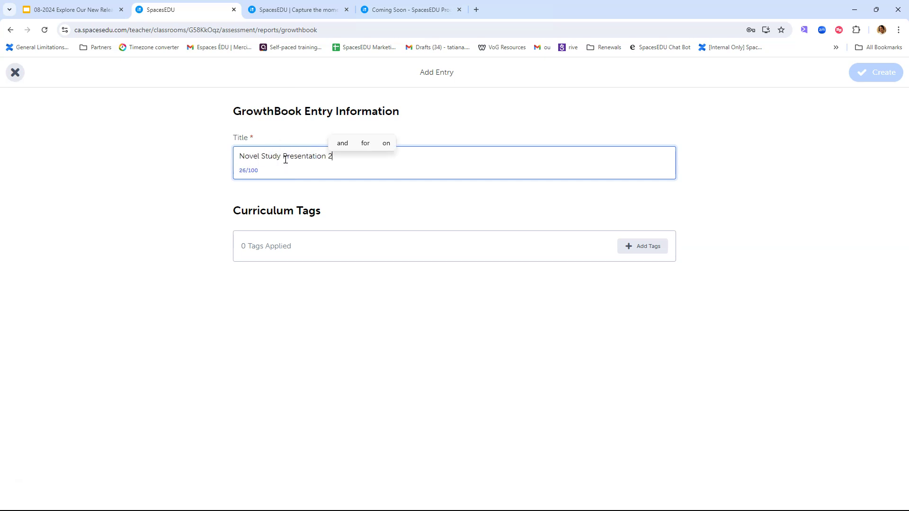
- Tag the entry with two Grade 4 English Language Arts Big Ideas tags, including Exploring stories, and create it
left_click(634, 253)
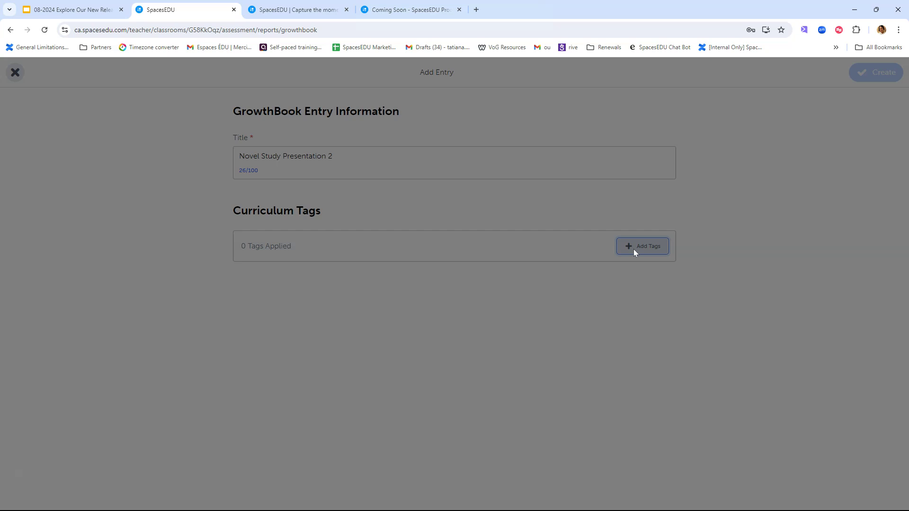
scroll(431, 303, "down", 3)
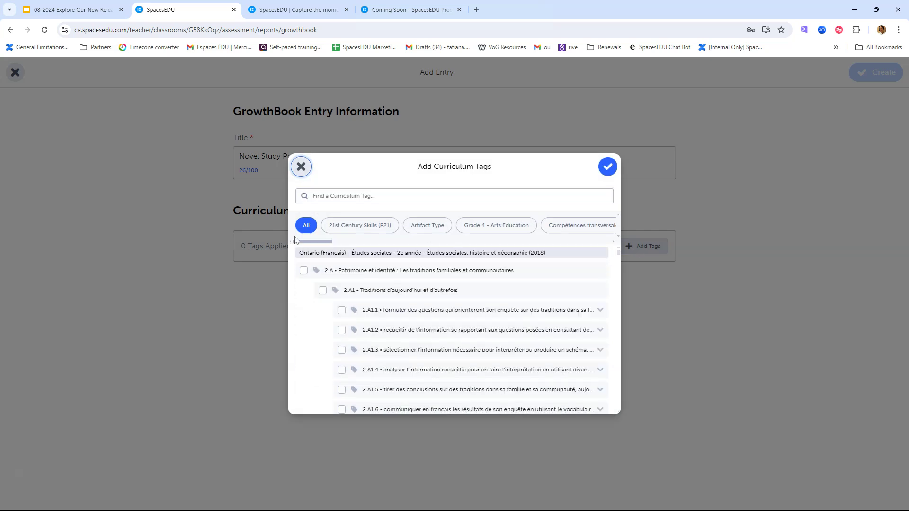
left_click_drag(323, 240, 419, 240)
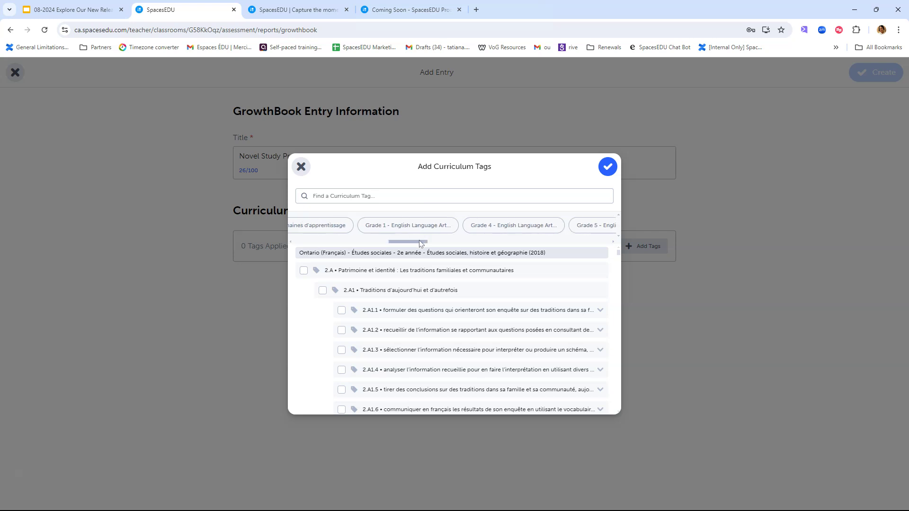
left_click(473, 230)
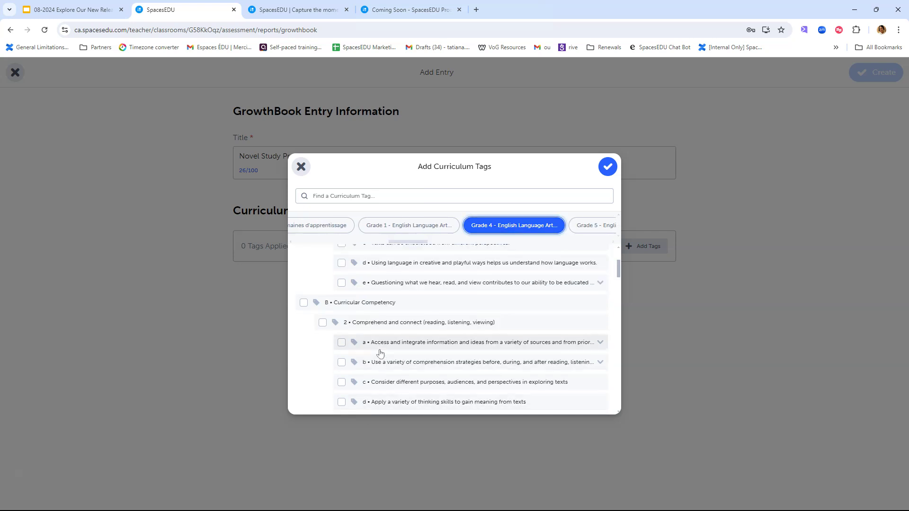
scroll(378, 351, "up", 3)
left_click(403, 345)
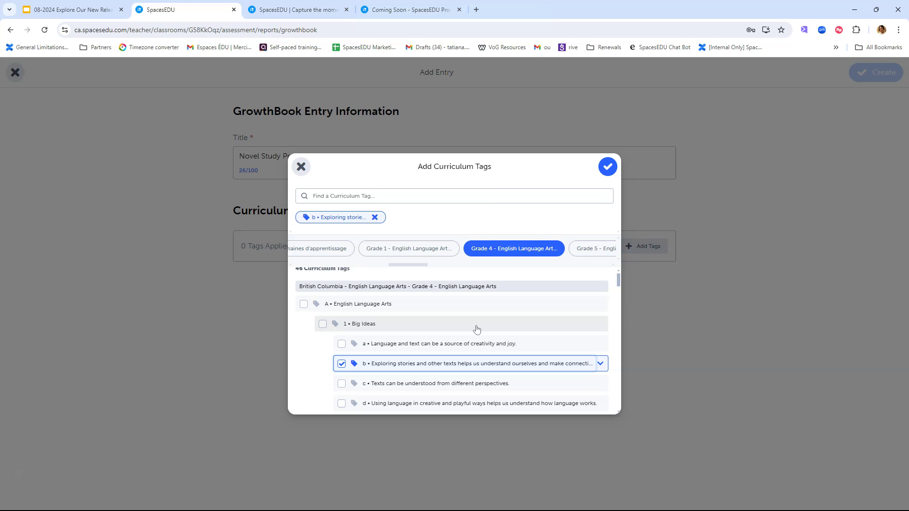
left_click(467, 344)
left_click(608, 167)
left_click(873, 80)
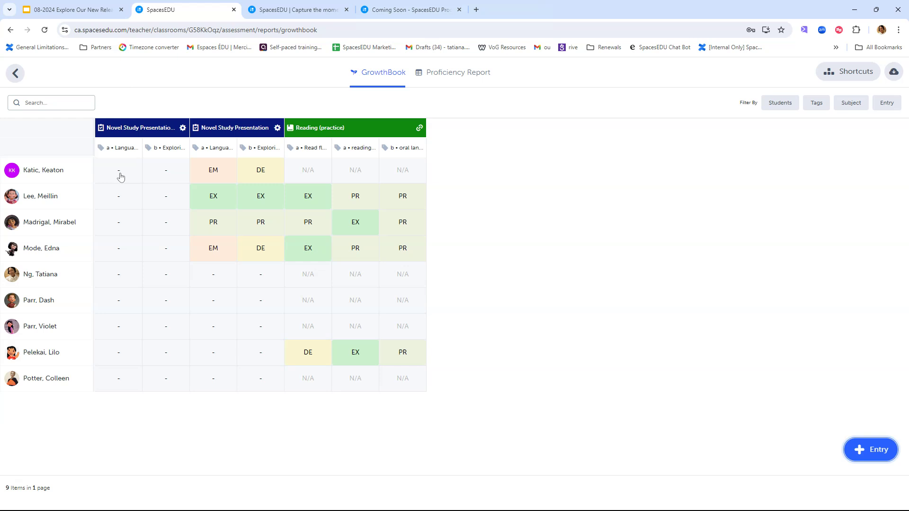
- Rate the first student Emerging and Developing, and the second student Developing and Proficient
left_click(118, 176)
left_click(176, 198)
left_click(160, 170)
left_click(234, 225)
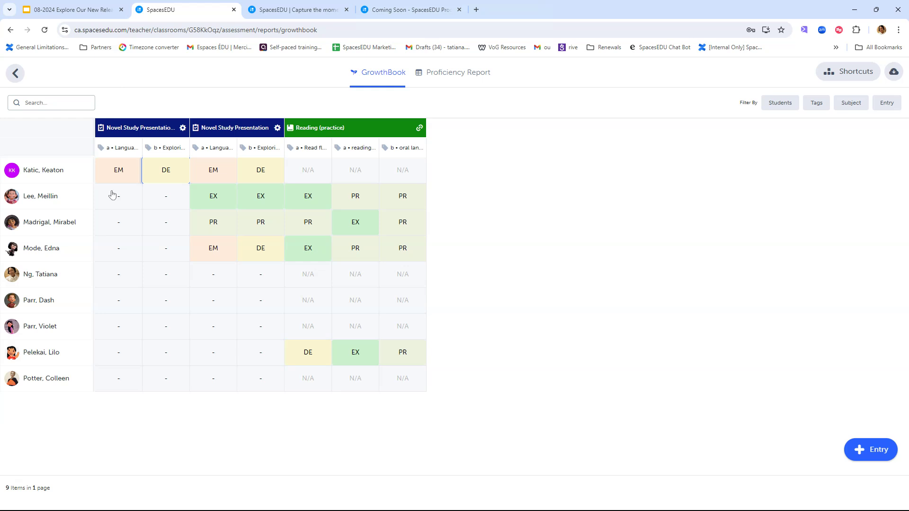
left_click(113, 208)
left_click(164, 248)
left_click(163, 208)
left_click(232, 281)
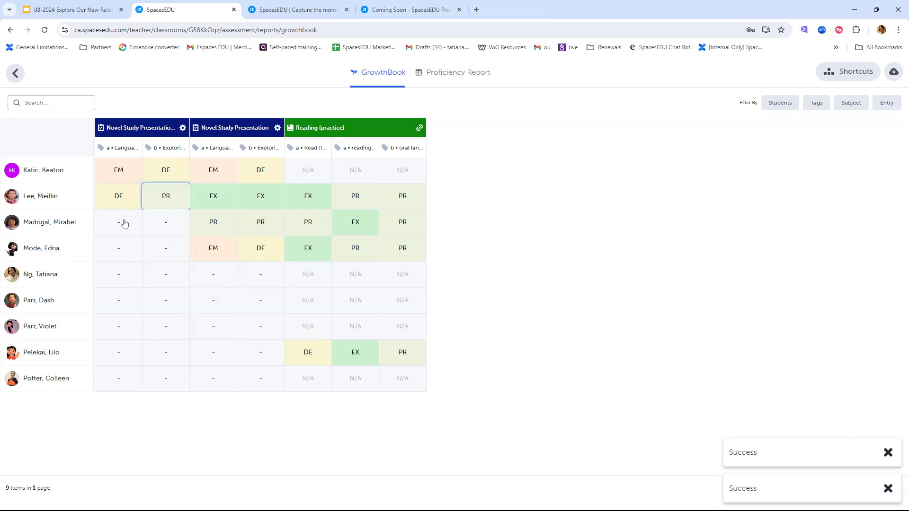
- Rate the third student Extending and the fourth Proficient on both tags, then change the third student's first tag to Developing
left_click(123, 224)
left_click(172, 330)
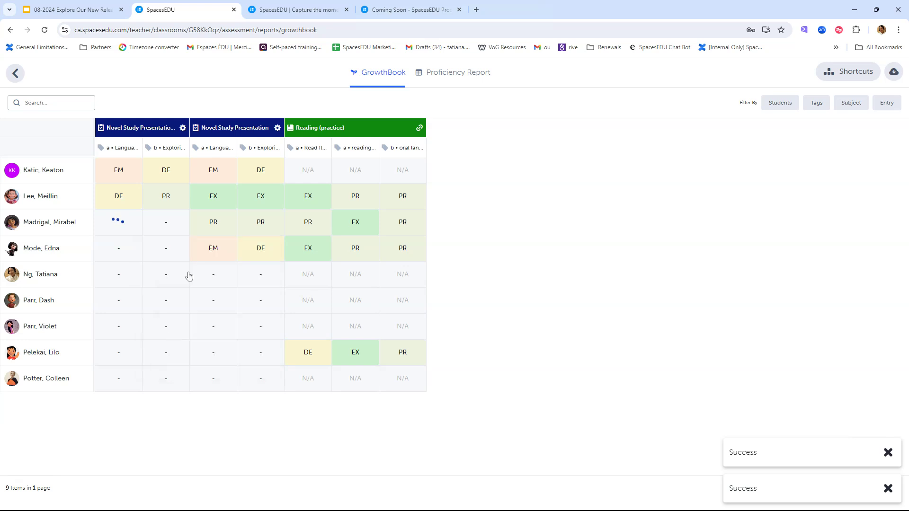
left_click(163, 220)
left_click(219, 337)
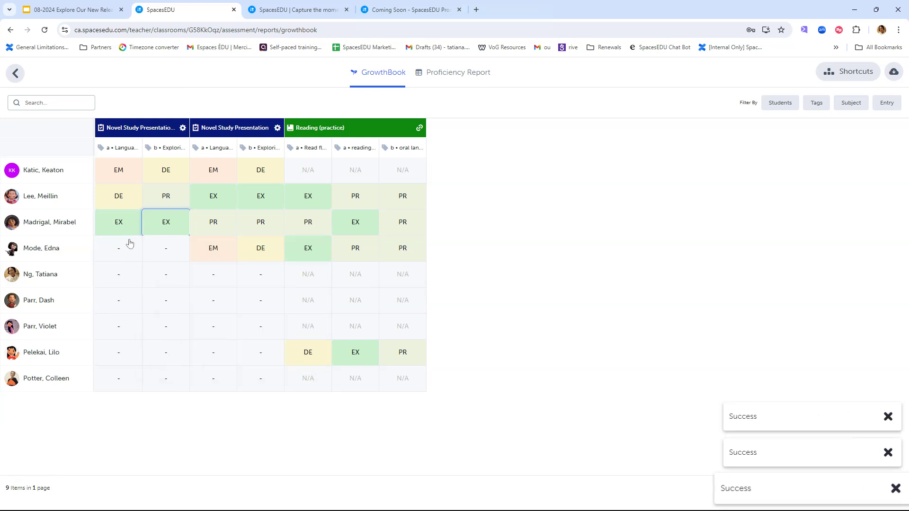
left_click(129, 243)
left_click(193, 330)
left_click(165, 251)
left_click(201, 332)
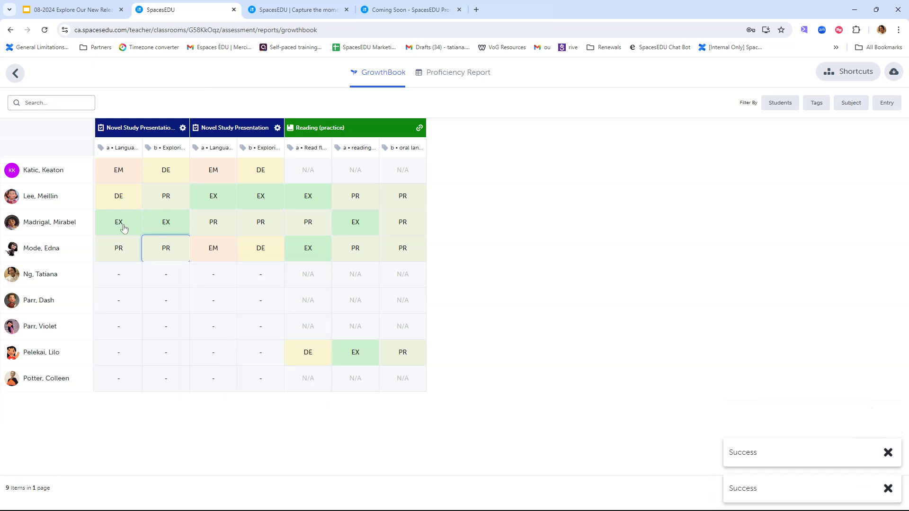
key("Return")
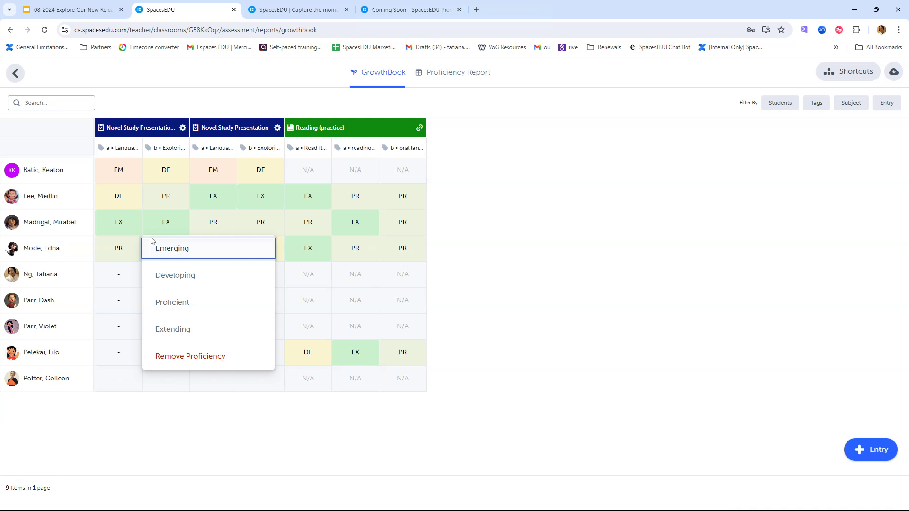
left_click(176, 274)
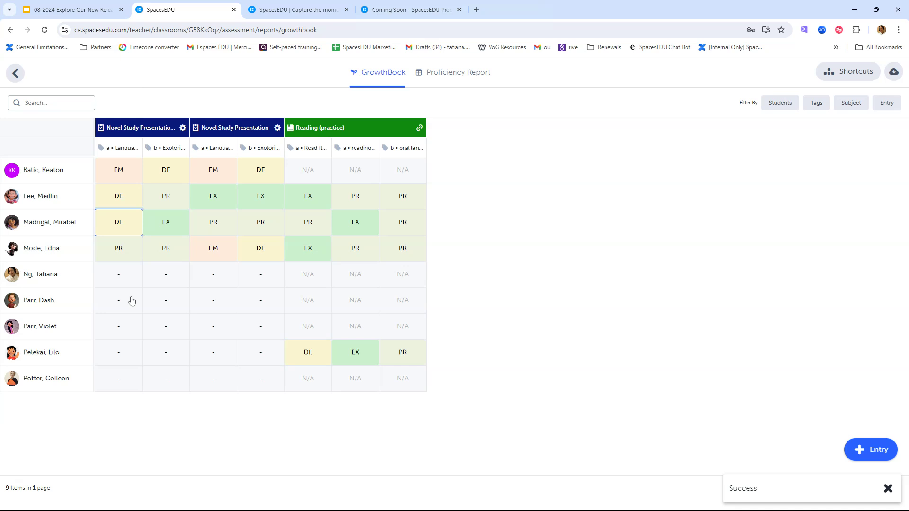
left_click(771, 213)
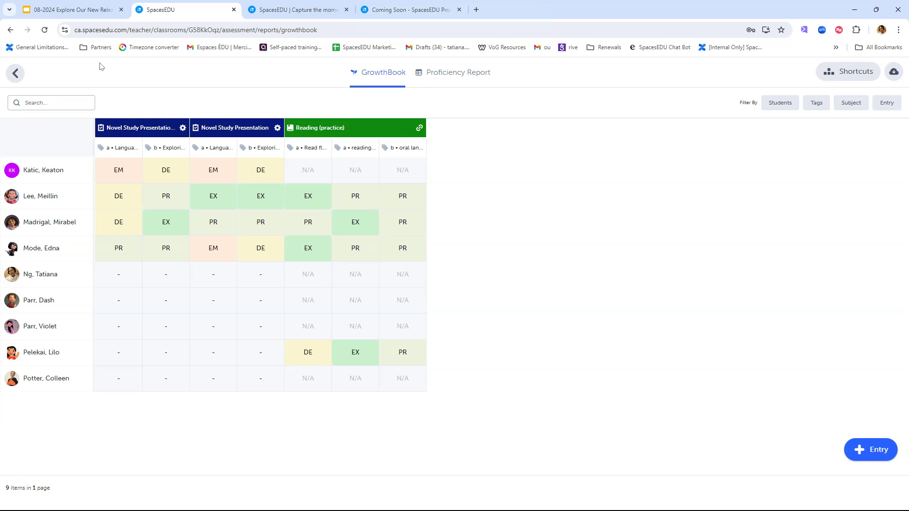
- Turn on Add Activity to GrowthBook for the Self-Reflection (October) activity and save the changes
left_click(12, 75)
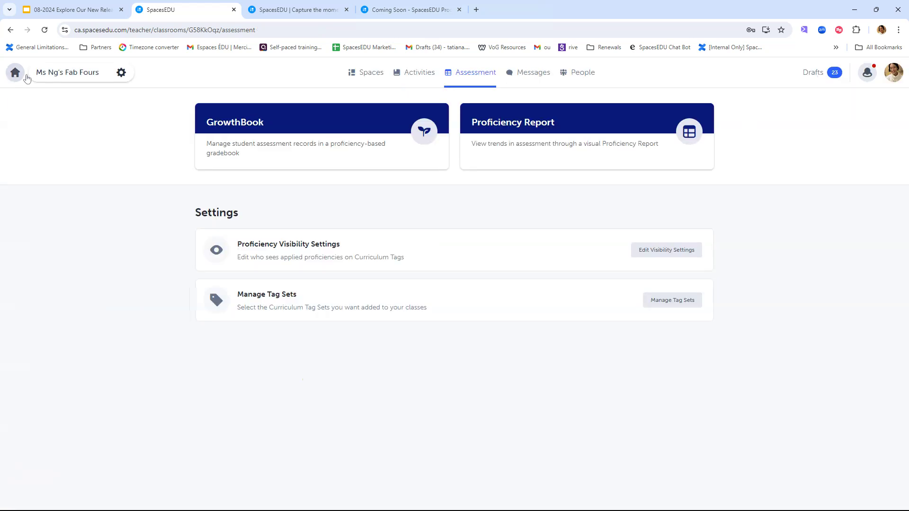
left_click(417, 72)
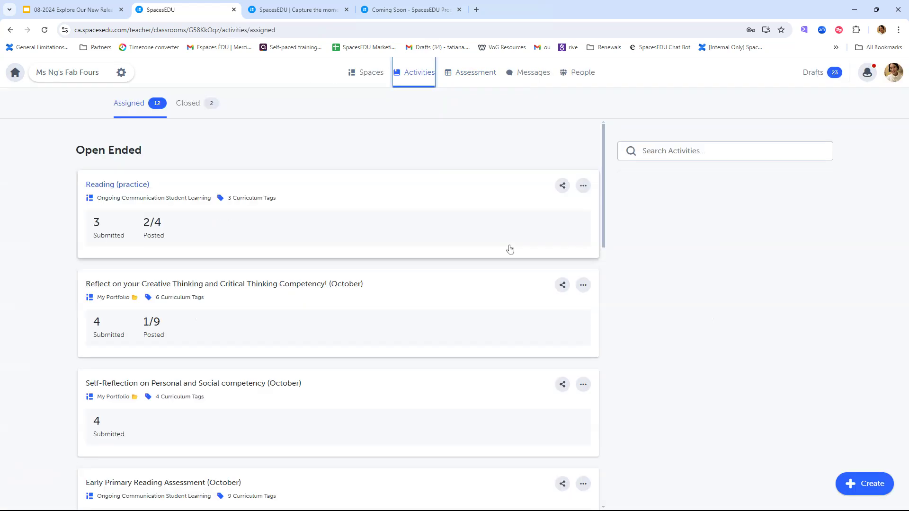
scroll(497, 256, "down", 3)
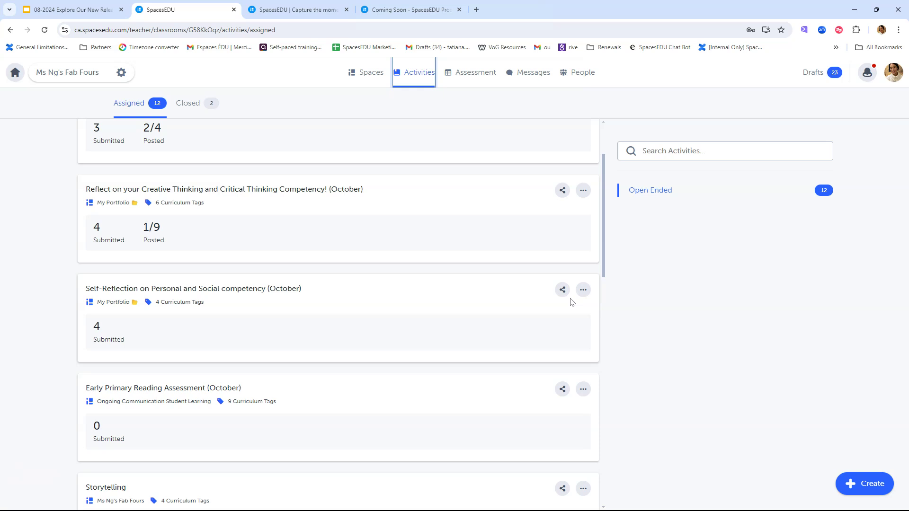
left_click(583, 291)
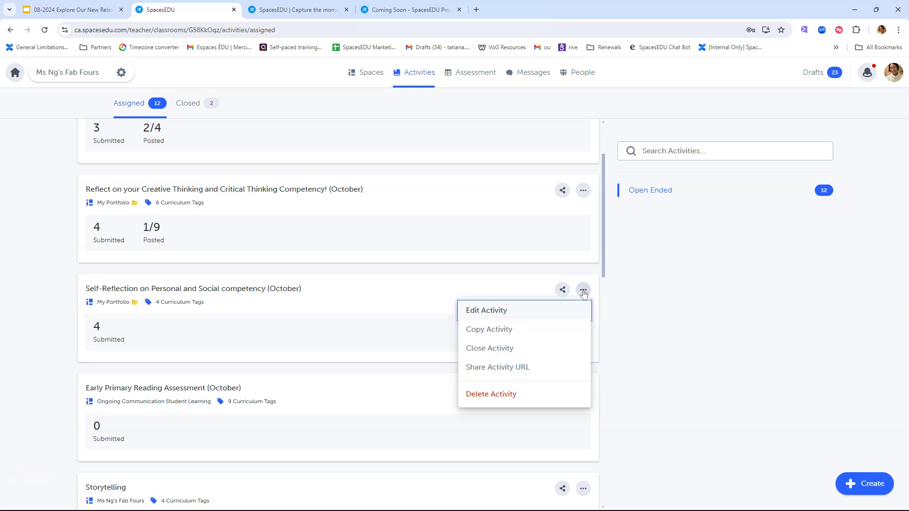
left_click(493, 311)
scroll(181, 341, "down", 15)
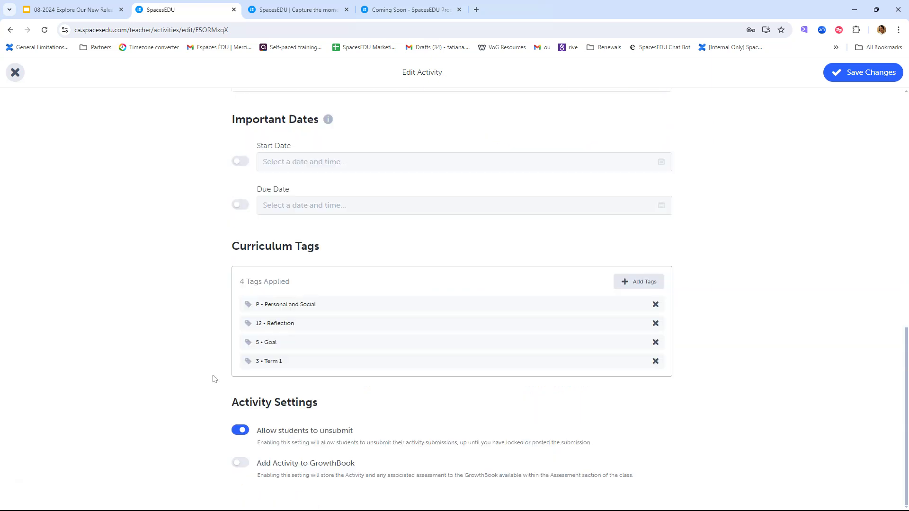
left_click(242, 463)
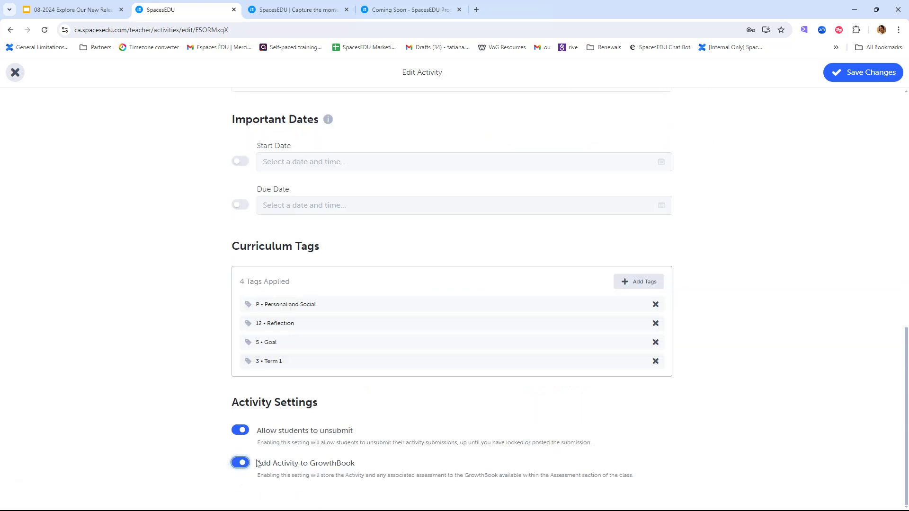
left_click(851, 73)
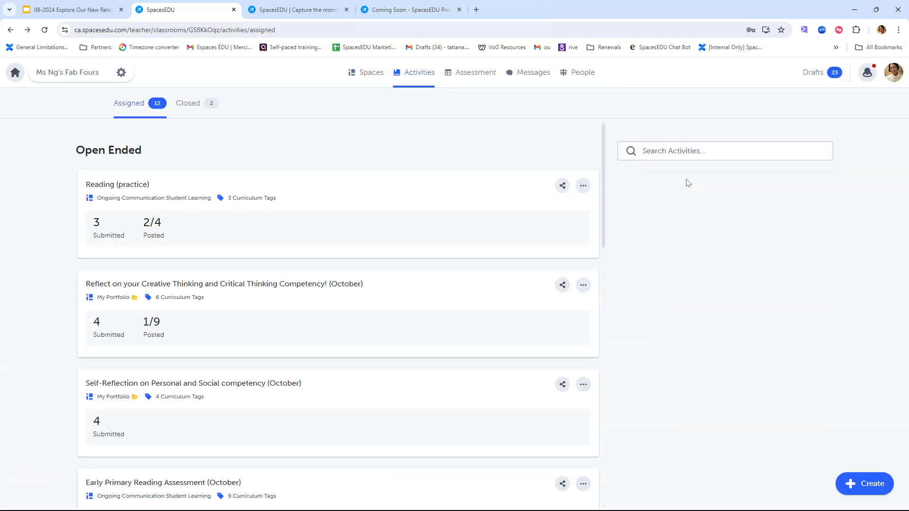
- In the GrowthBook, rate the second student's Reflection and Term 1 tags as Developing
left_click(475, 72)
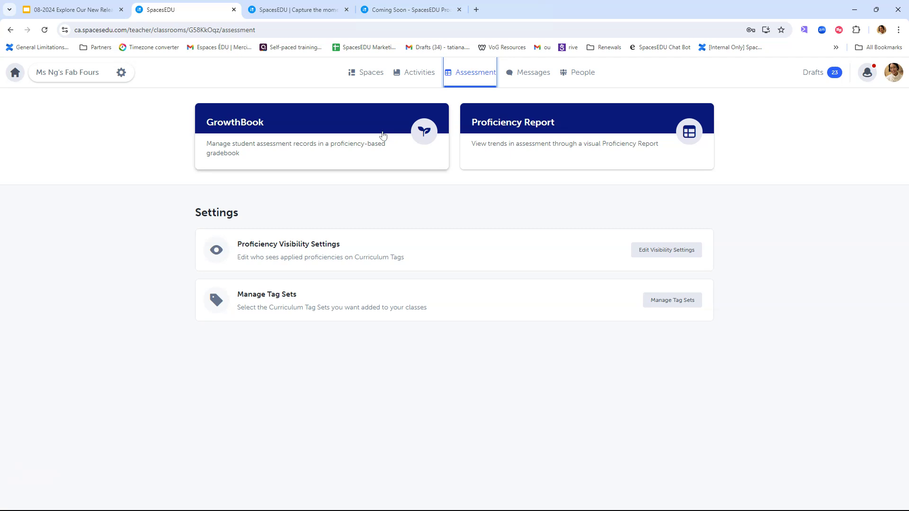
left_click(346, 151)
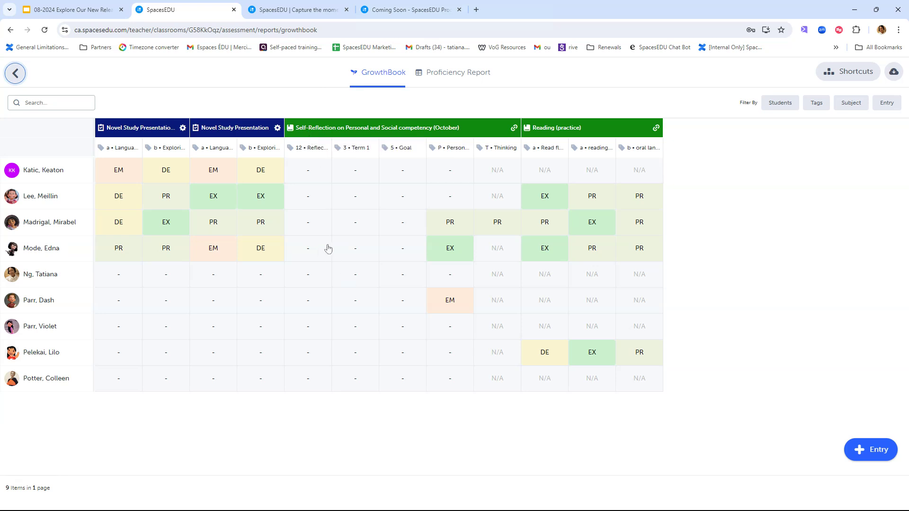
left_click(312, 212)
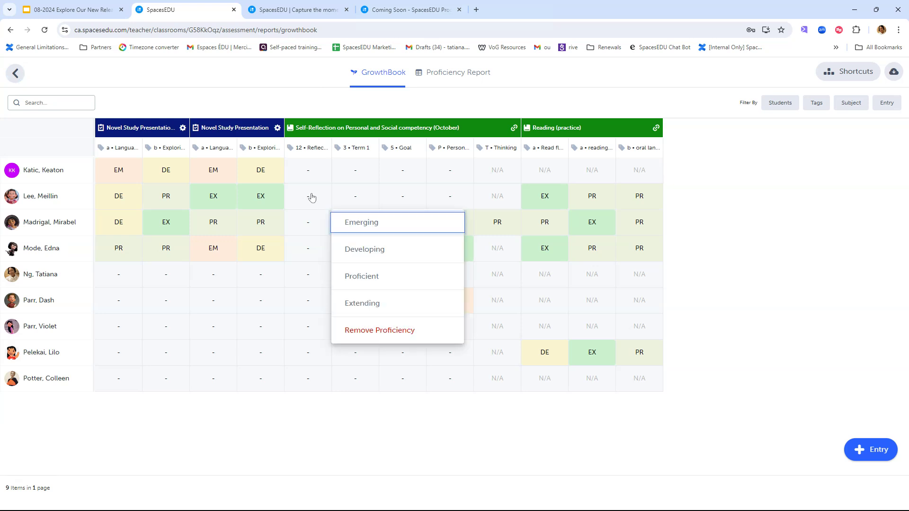
left_click(376, 257)
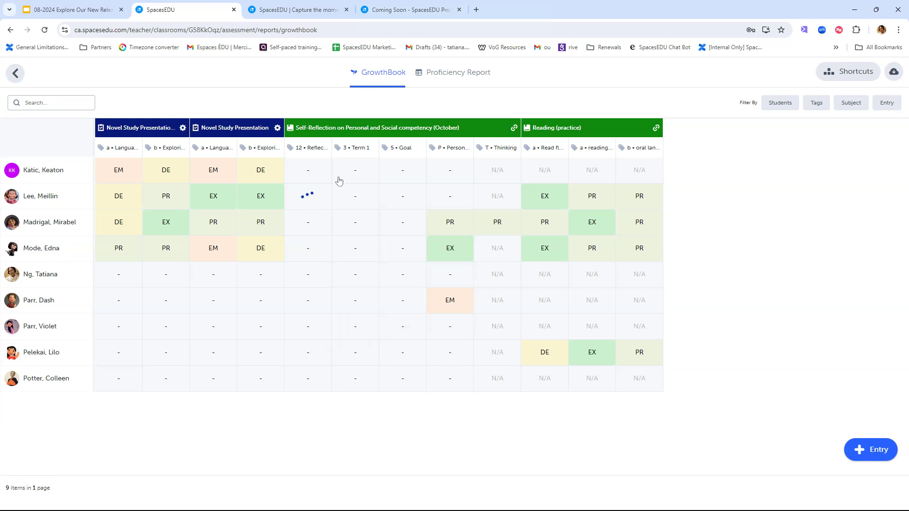
left_click(358, 196)
left_click(426, 249)
left_click(514, 129)
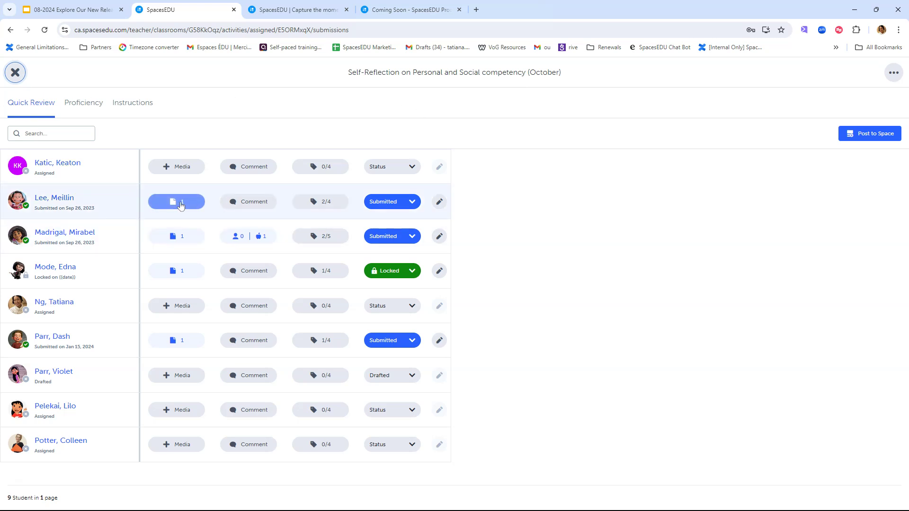
left_click(170, 237)
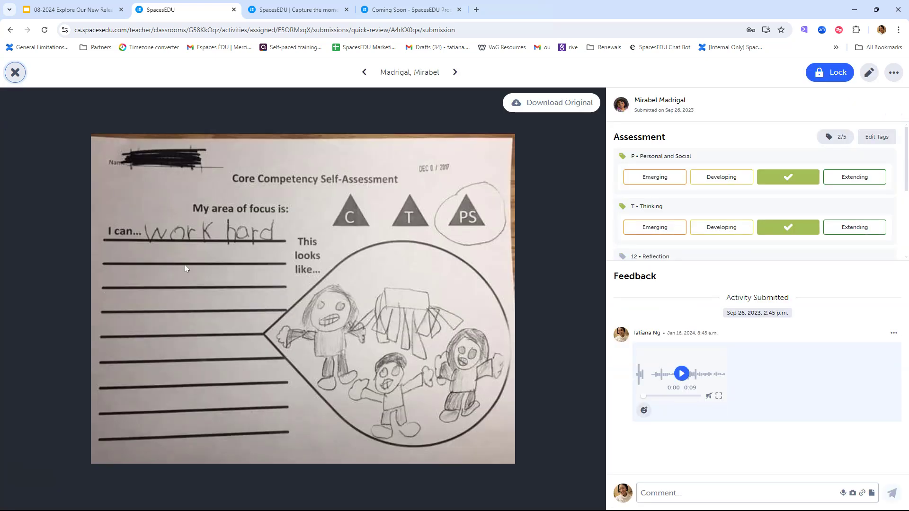
left_click(19, 77)
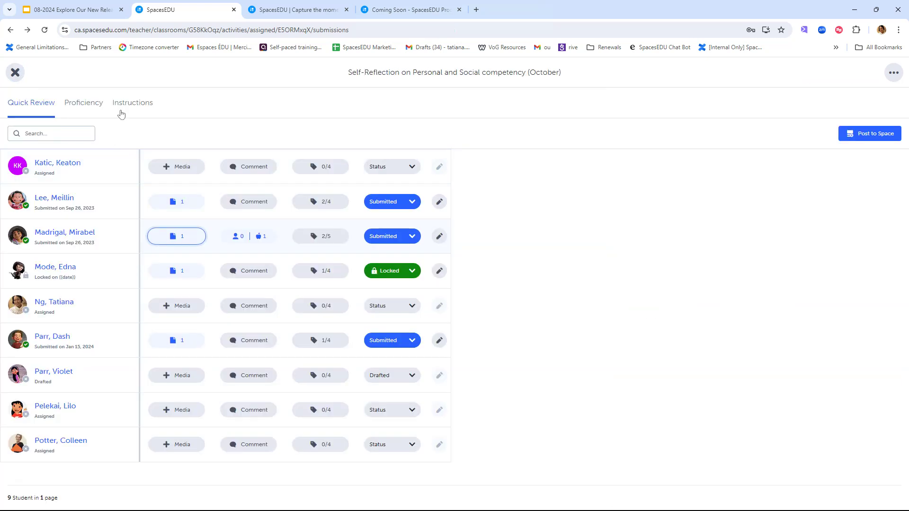
left_click(124, 110)
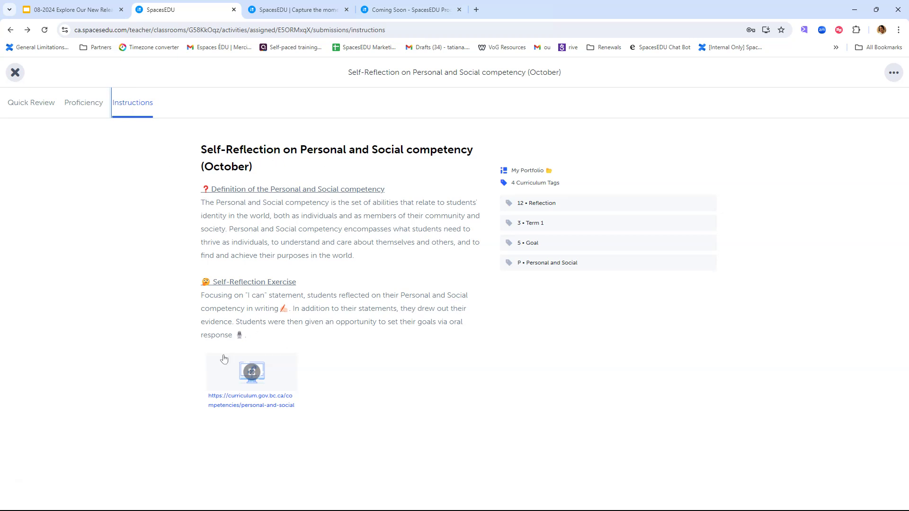
left_click(15, 72)
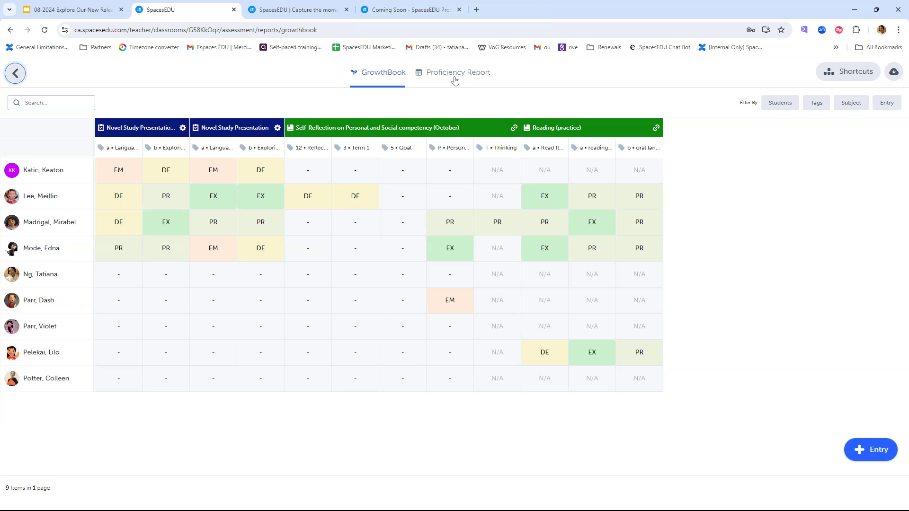
- Open the Proficiency Report and switch from Most Recent back to Average view
left_click(455, 77)
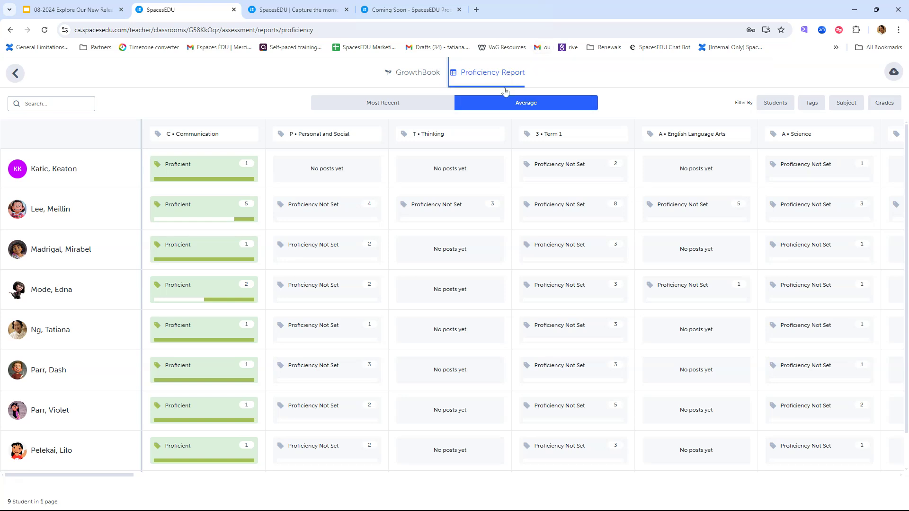
left_click(403, 105)
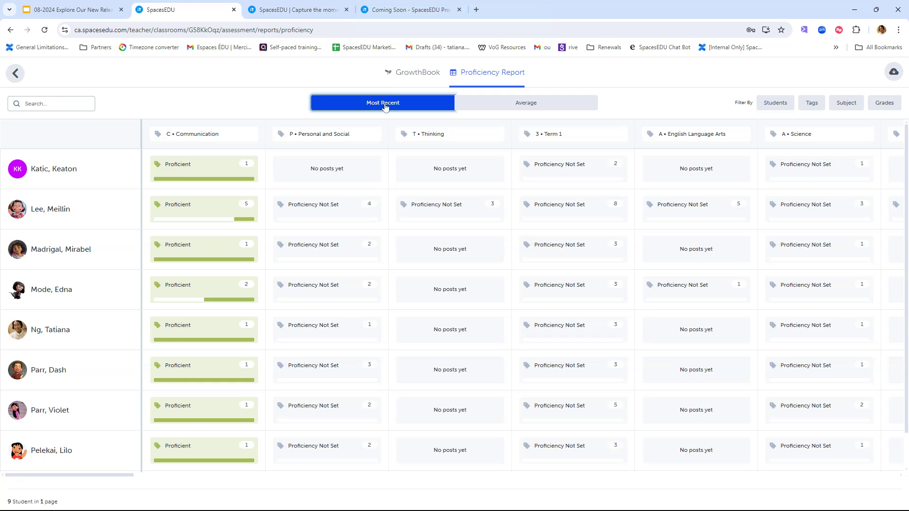
left_click(552, 111)
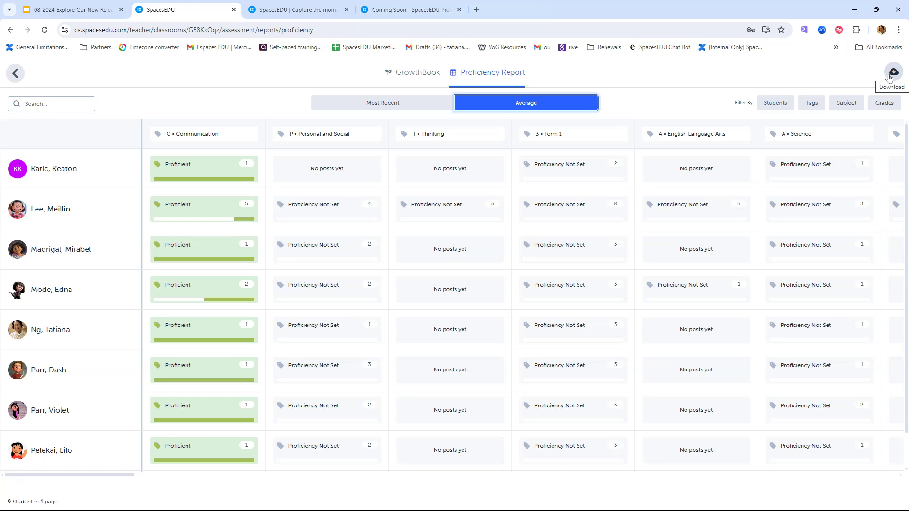
- Return to the class's Assessment overview page
left_click(12, 74)
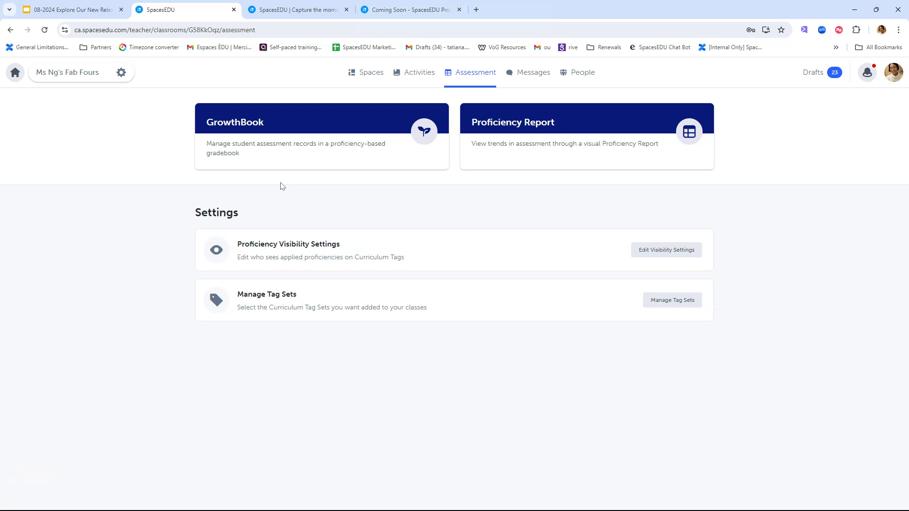
- Filter the SpacesEDU All Resources page to Video Tutorials, then return to the Slides deck
left_click(306, 11)
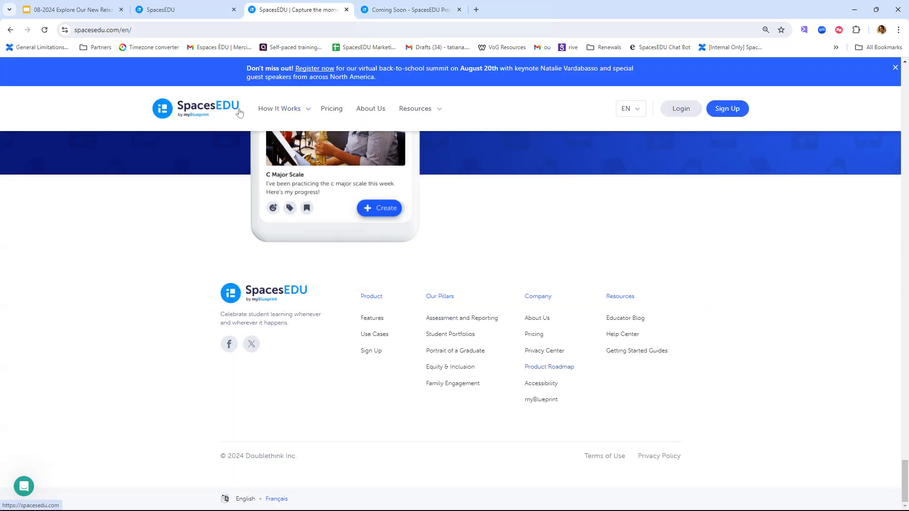
mouse_move(429, 113)
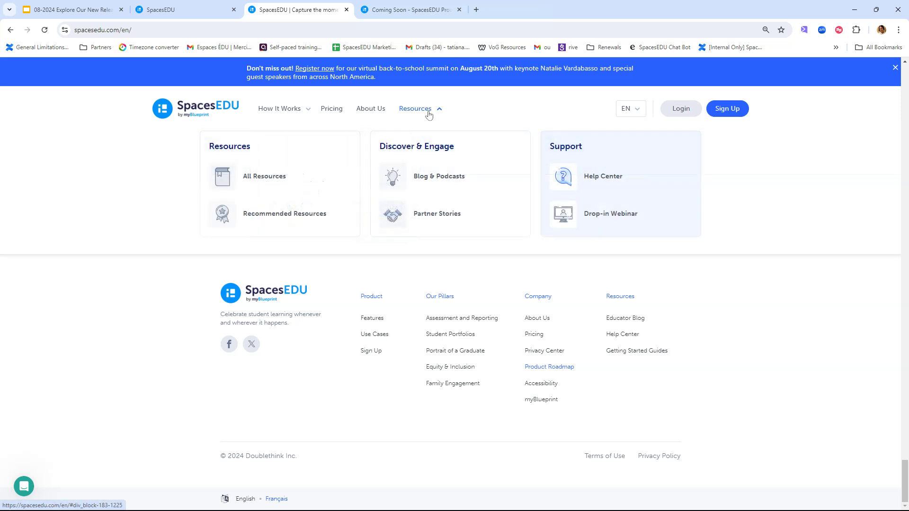
left_click(255, 182)
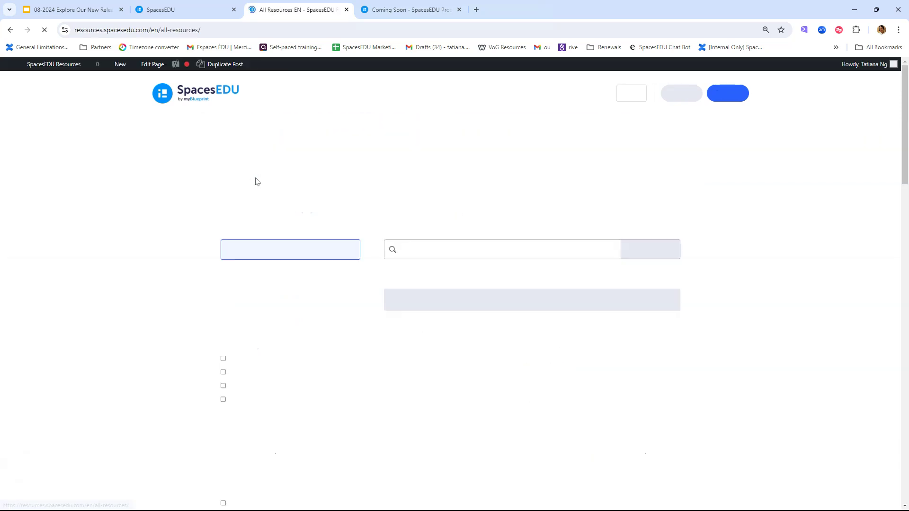
scroll(180, 242, "down", 3)
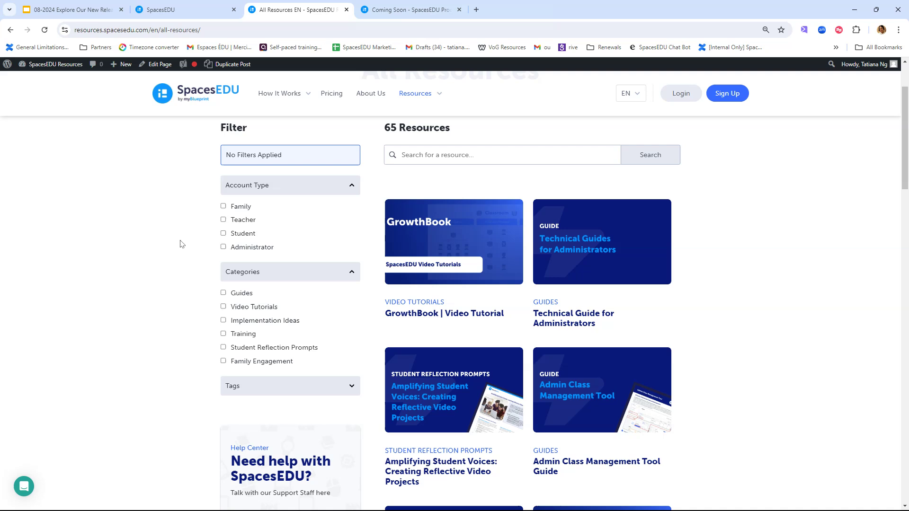
left_click(223, 260)
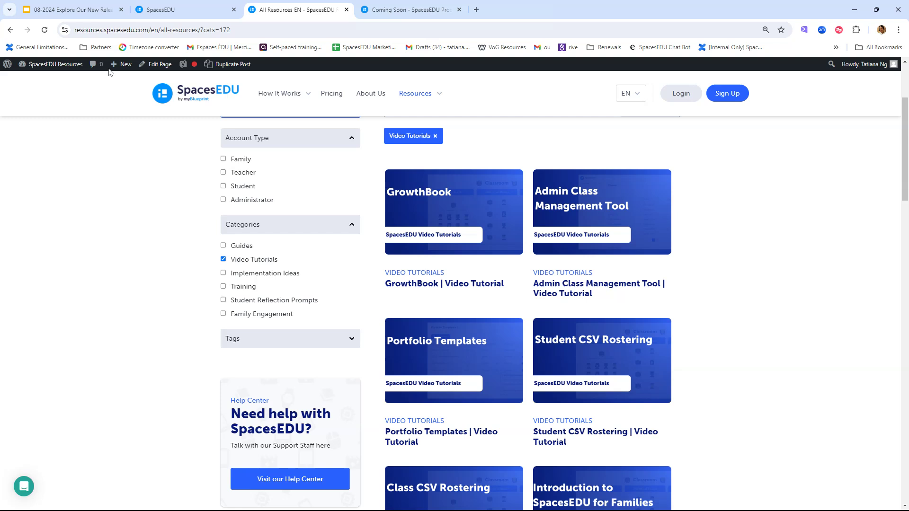
left_click(95, 10)
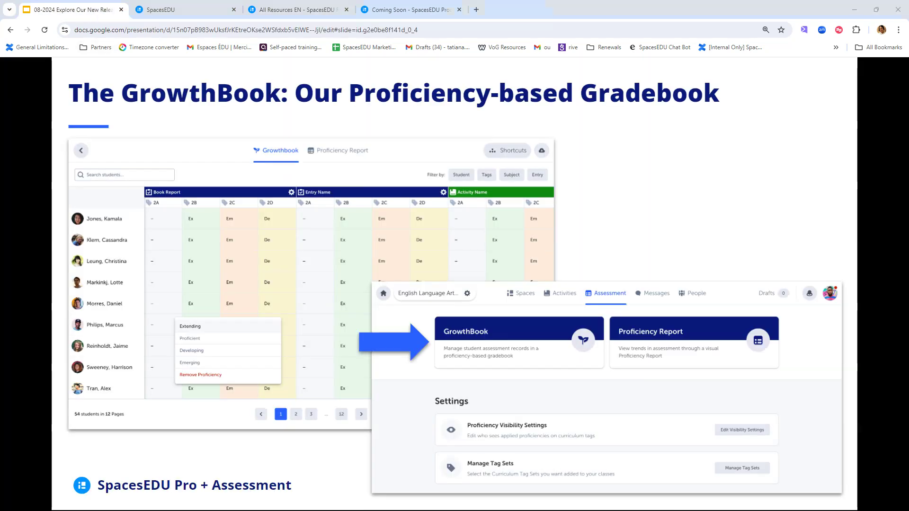
- Move the slides past the October 2024 preview title to the GrowthBook features slide
key("Right")
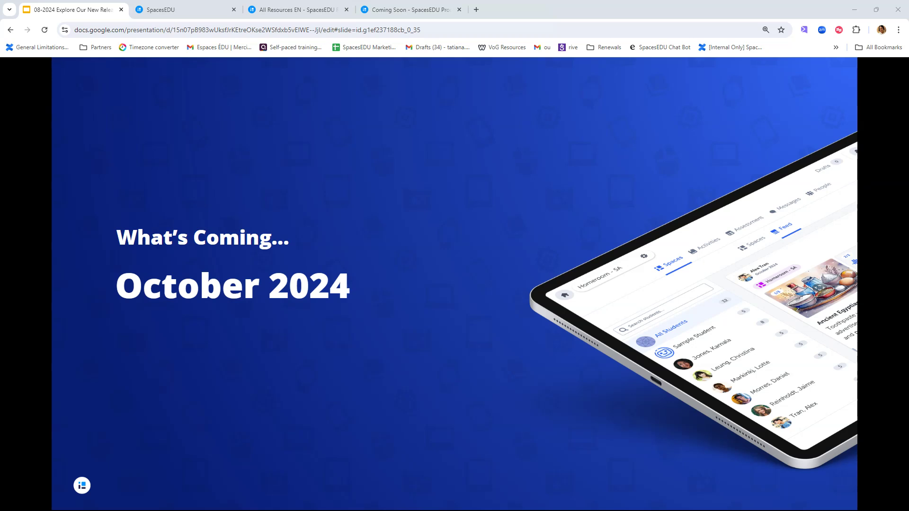
key("Left")
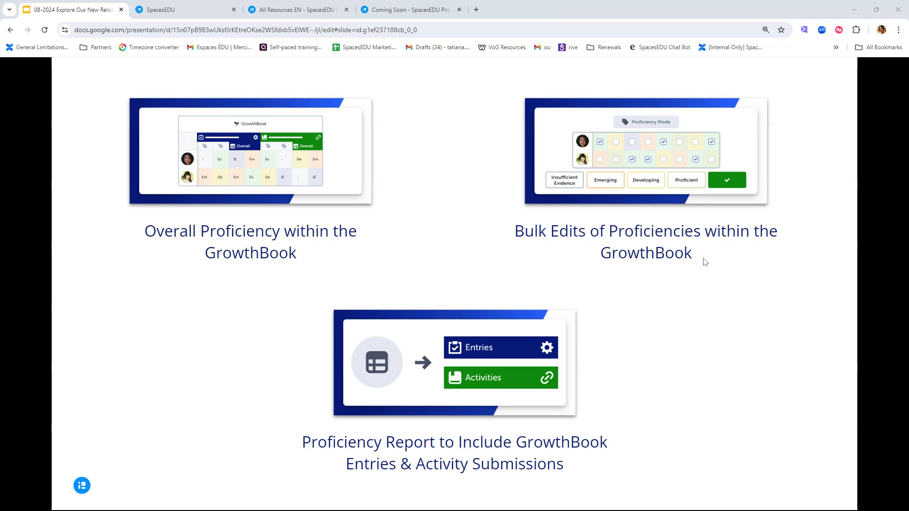
- Advance to the Insufficient Evidence and Attendance slide
key("Right")
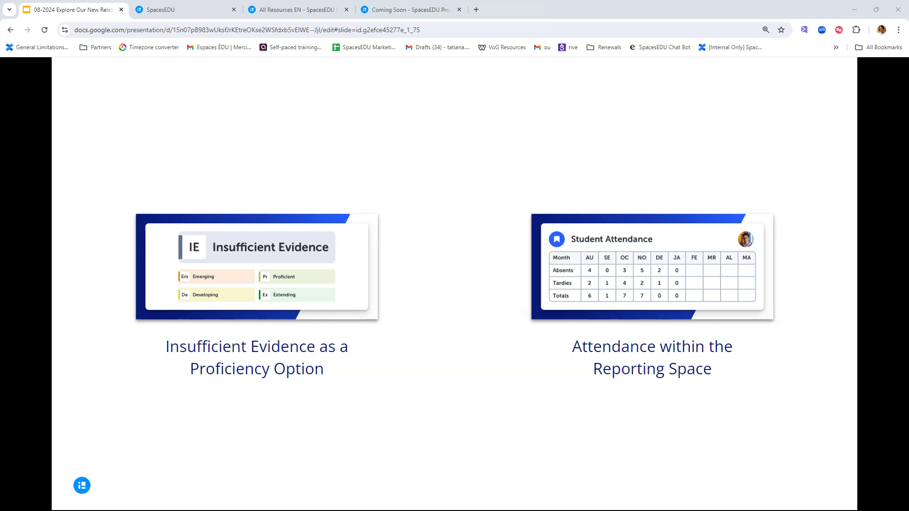
- Advance to the closing 'Thank you for joining!' slide
key("Right")
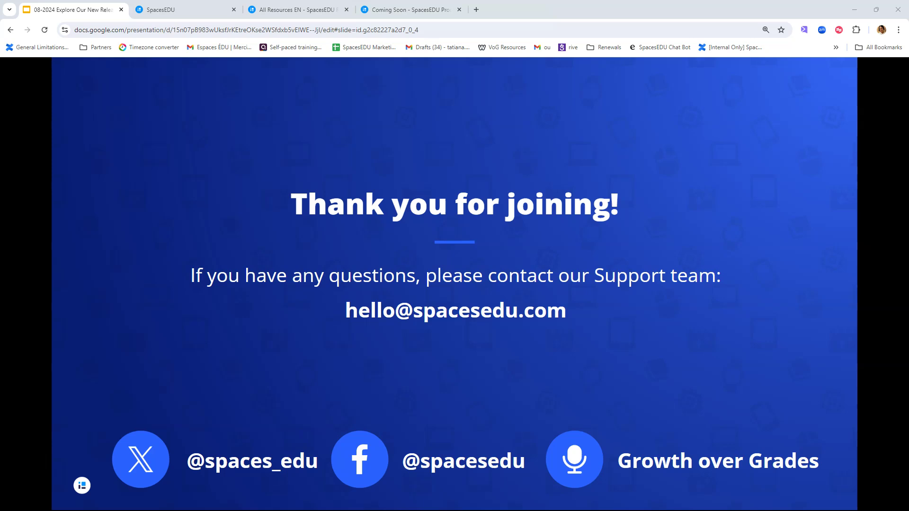
- Return to the All Resources page, then go to the SpacesEDU homepage and scroll down it
mouse_move(206, 5)
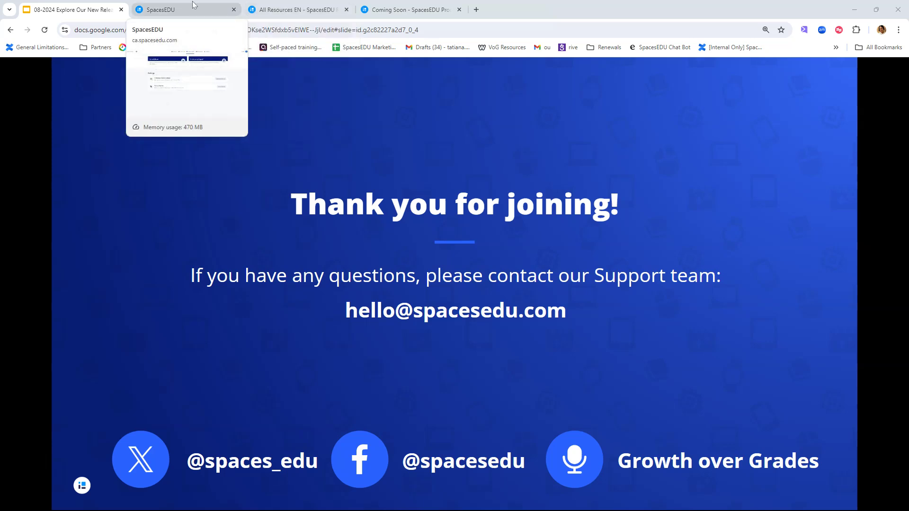
left_click(295, 9)
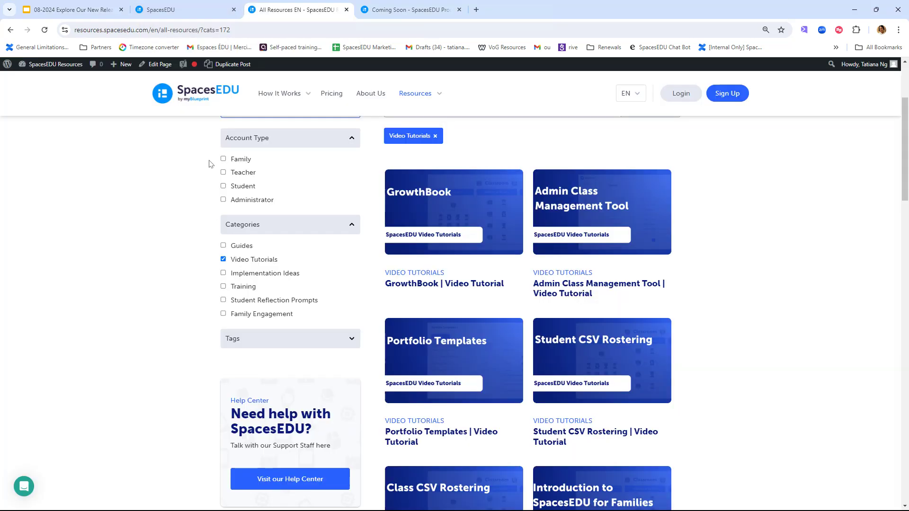
left_click(164, 93)
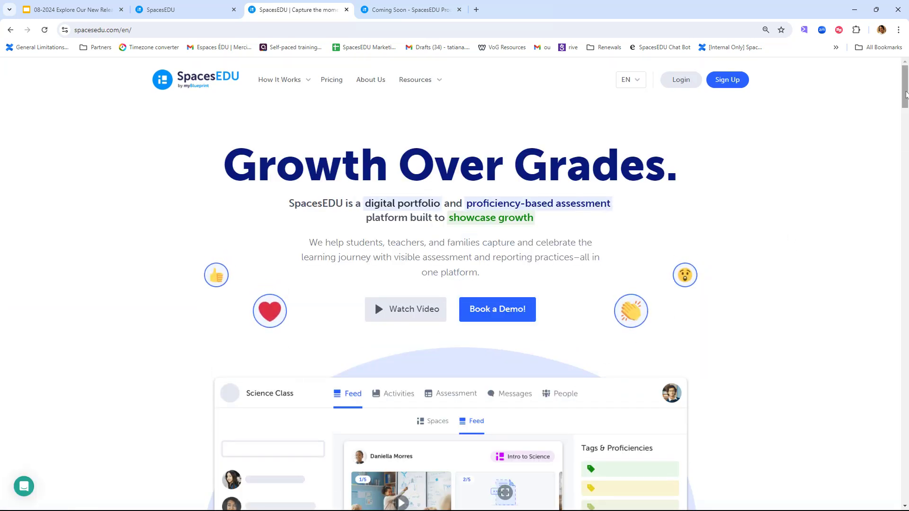
left_click_drag(906, 94, 879, 502)
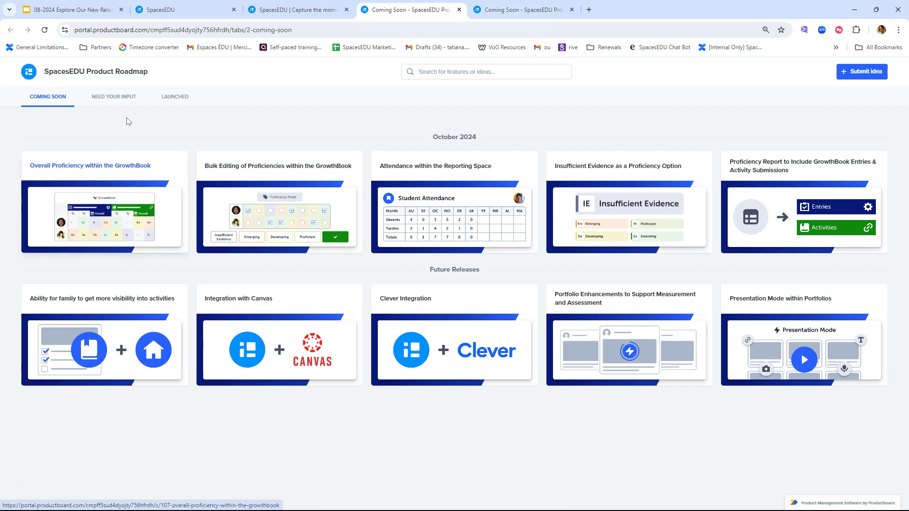
- Switch to Need Your Input and browse the Integrations, Activities and Media Tools idea cards
left_click(114, 97)
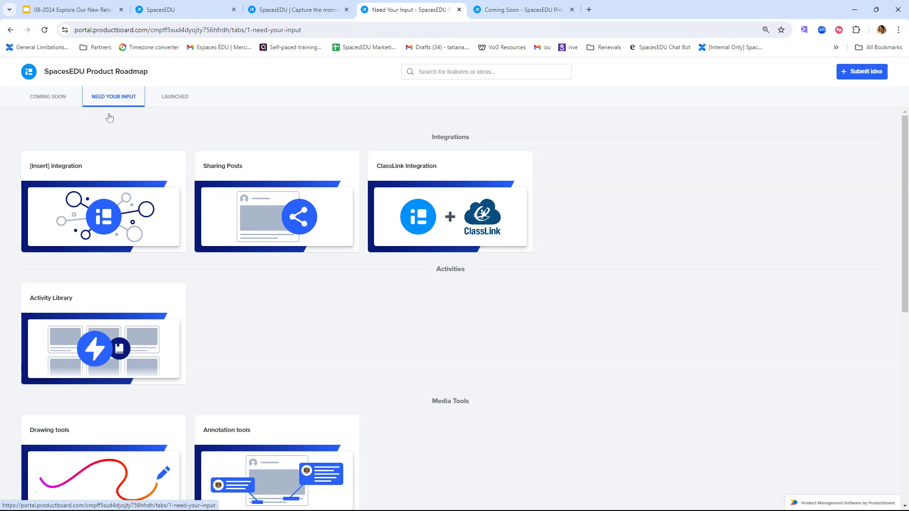
scroll(186, 330, "down", 4)
scroll(186, 331, "down", 2)
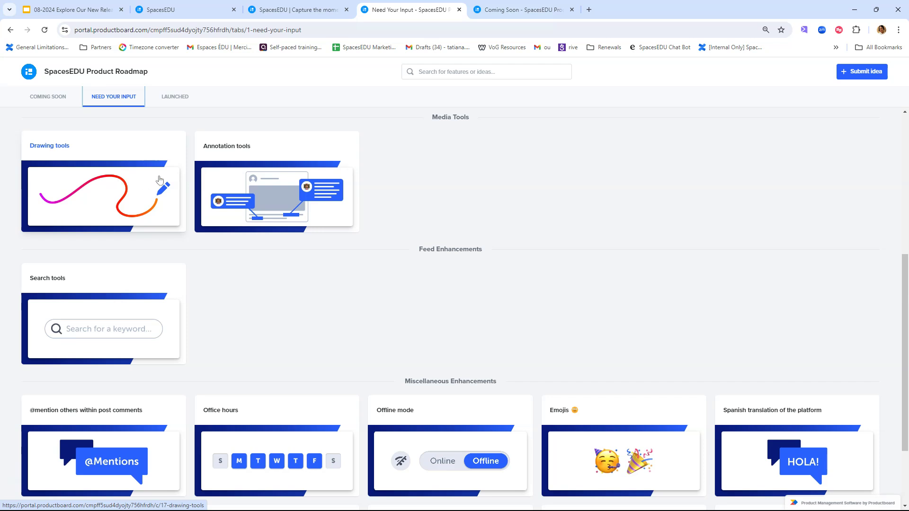
scroll(450, 314, "down", 2)
scroll(454, 303, "up", 8)
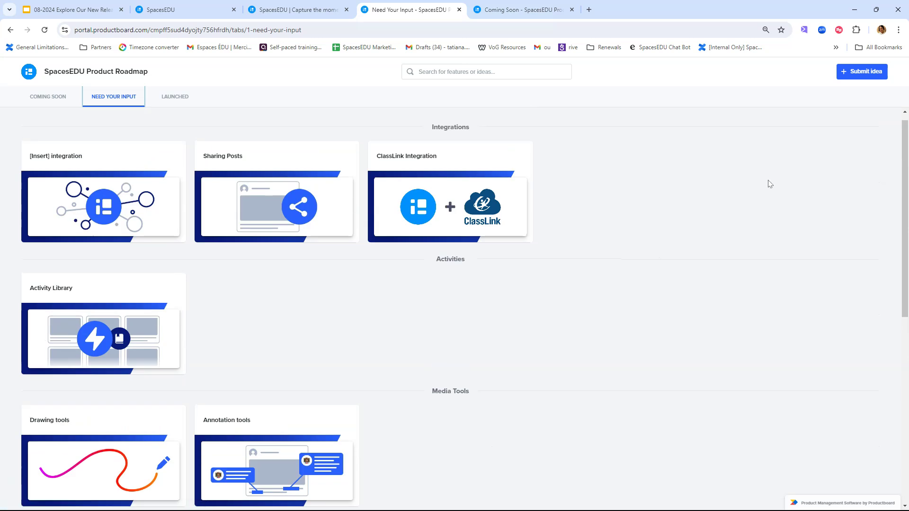
- Open the Submit new idea form and place the cursor in the empty idea description
left_click(859, 73)
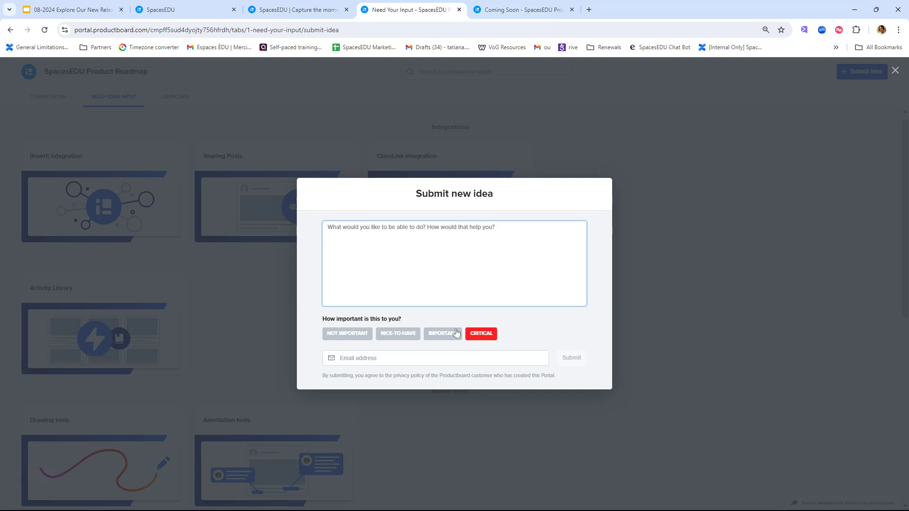
left_click(385, 363)
left_click(389, 353)
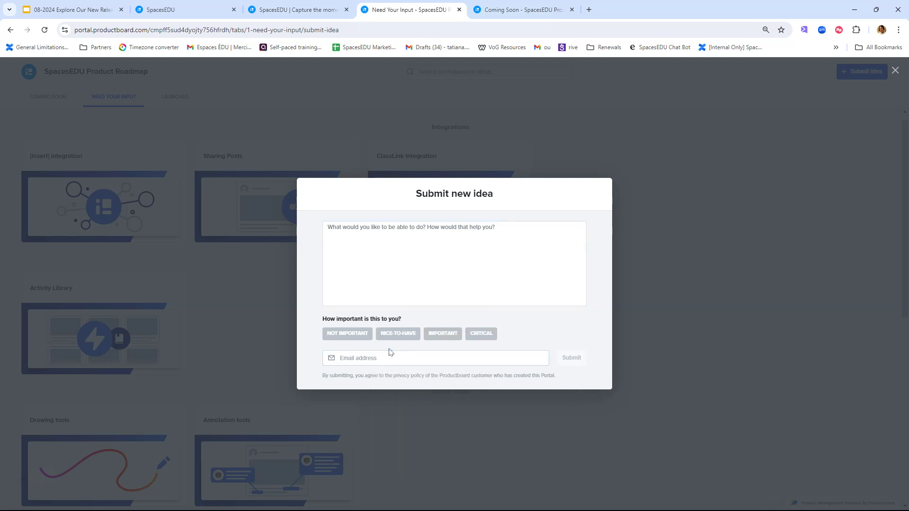
left_click(428, 249)
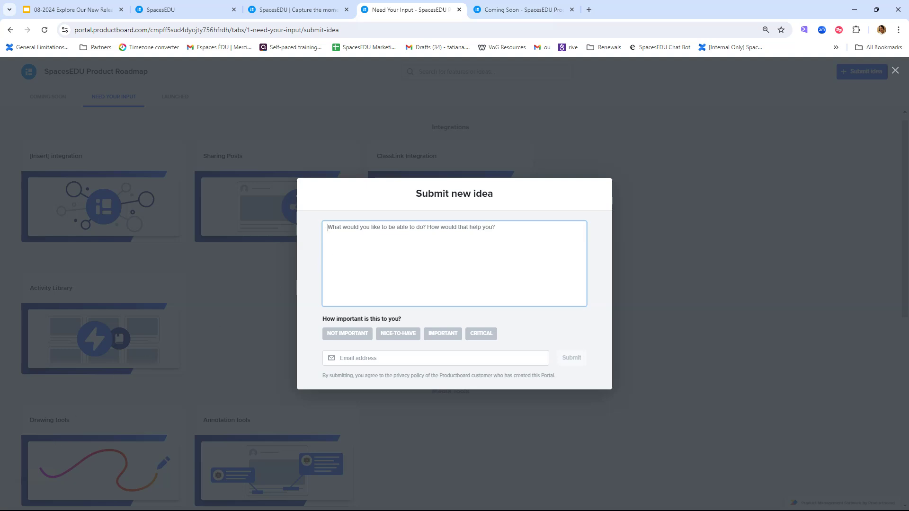
- Return to the Google Slides presentation's closing Thank you for joining! slide
left_click(71, 8)
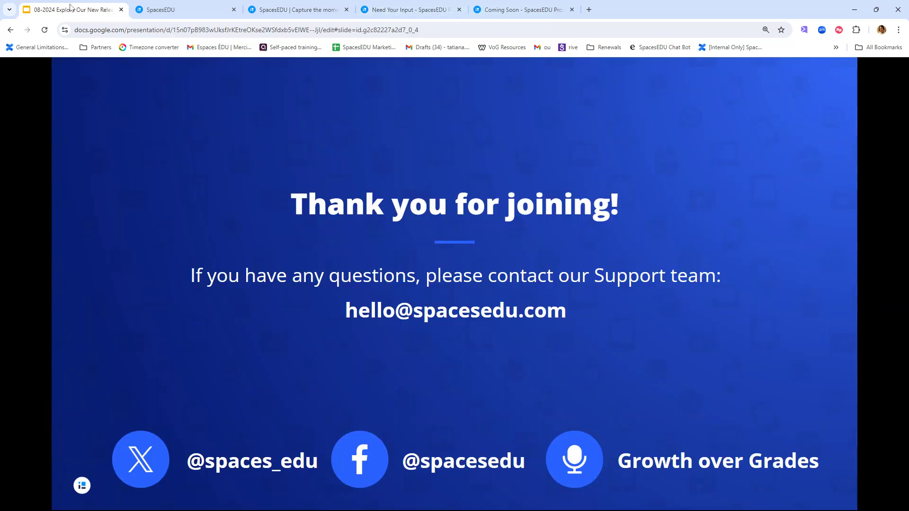